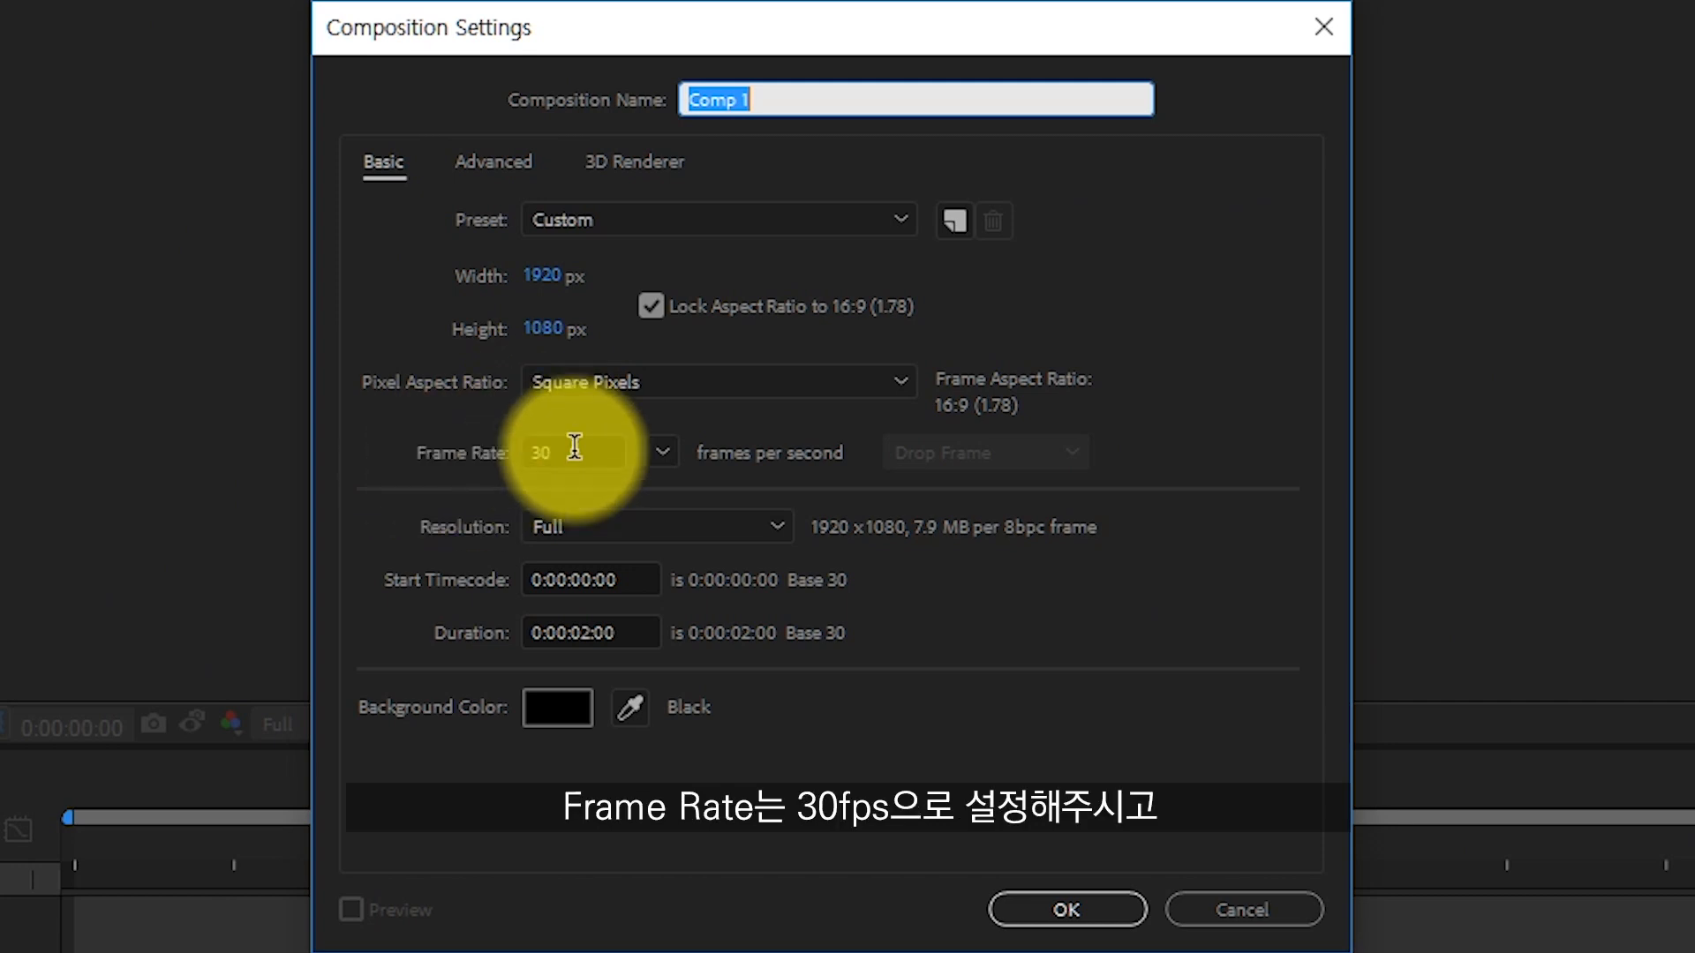
Create a 1920 x 1080 composition with a frame rate of 30 fps and a duration of 0:00:02:00.
click(574, 447)
click(642, 633)
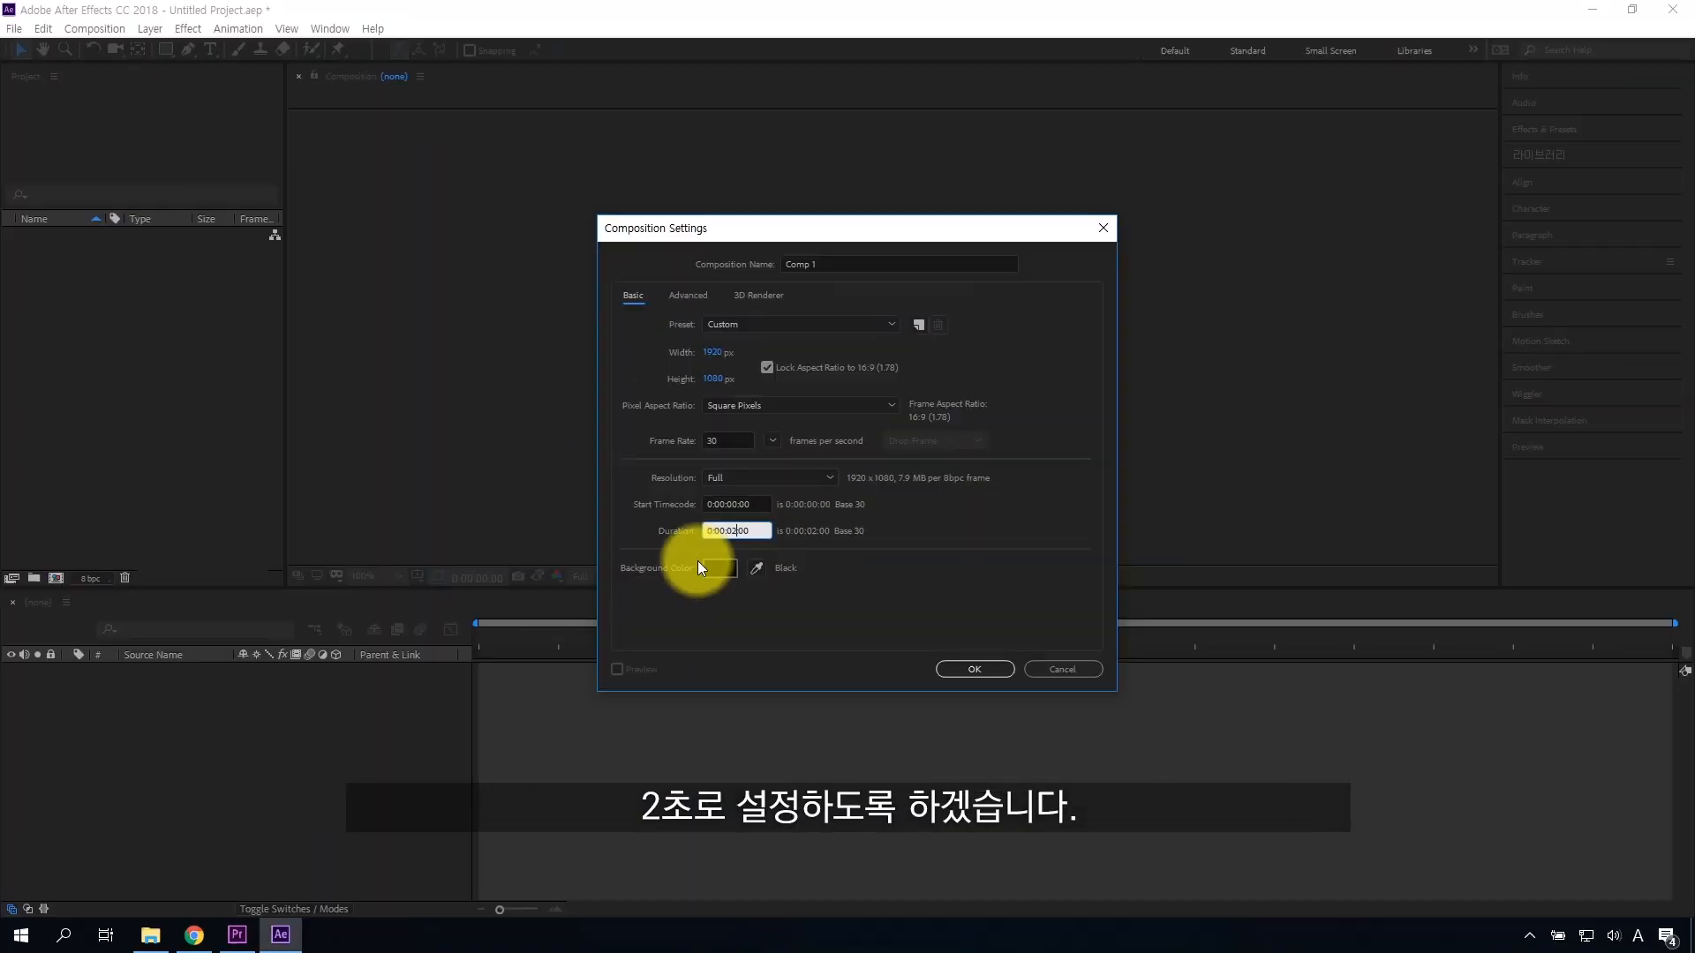
click(971, 669)
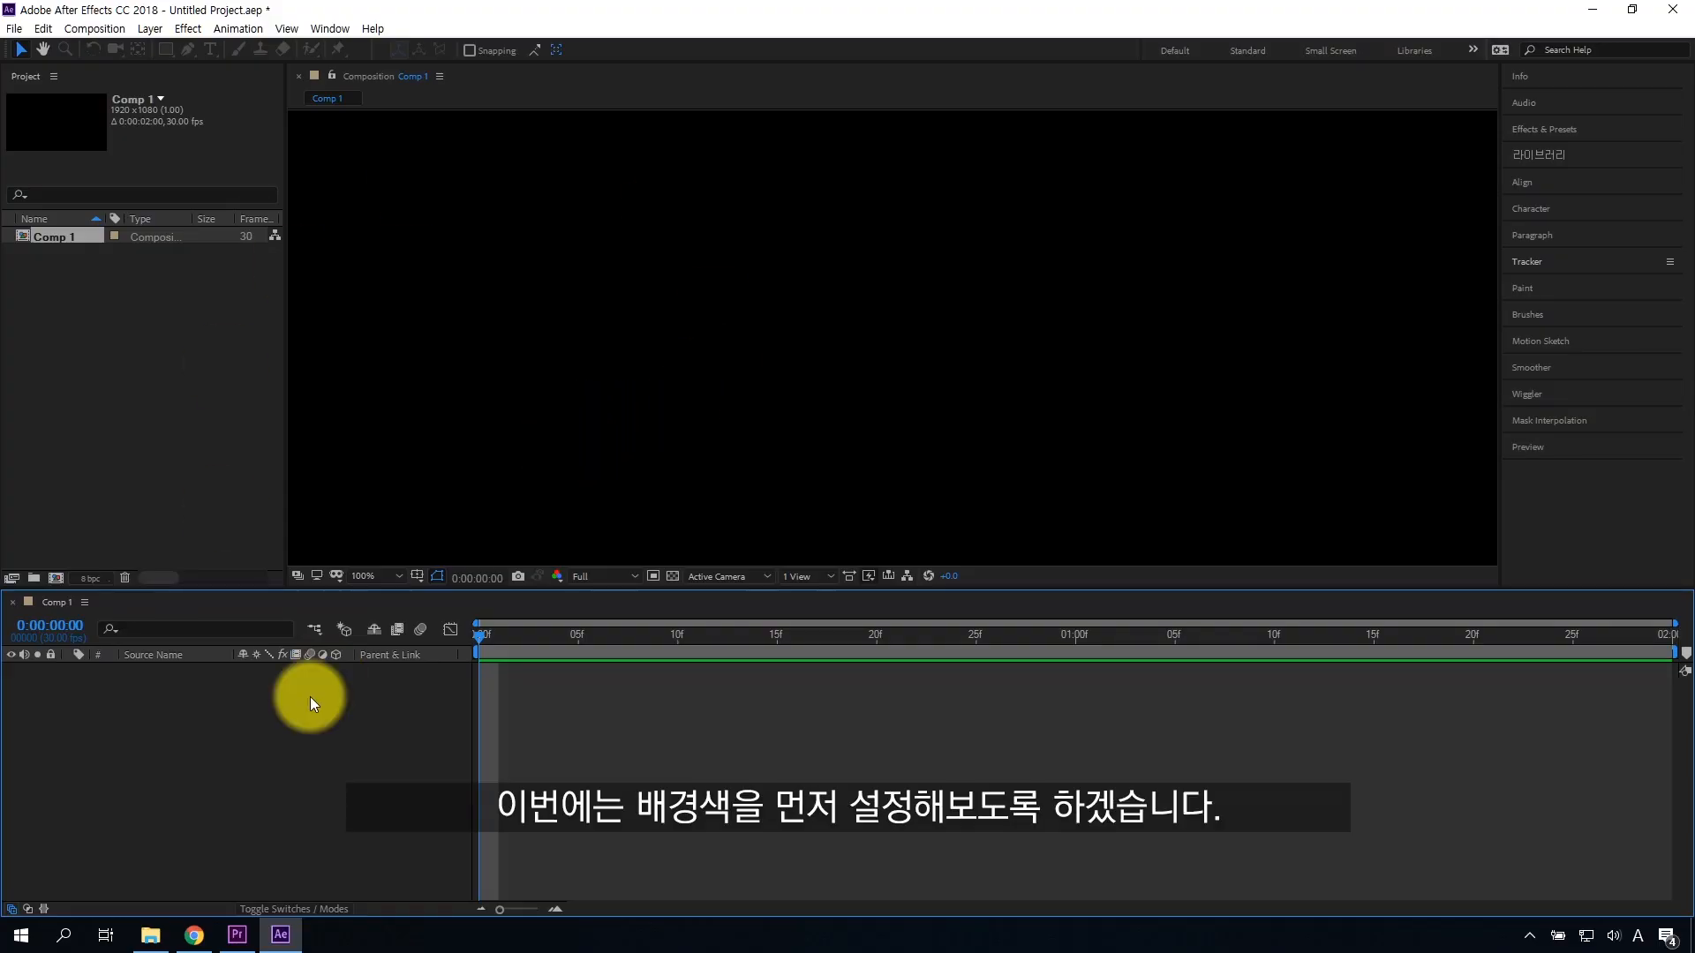
Add a solid layer named "background color" at composition size and give it a teal colour.
right_click(296, 726)
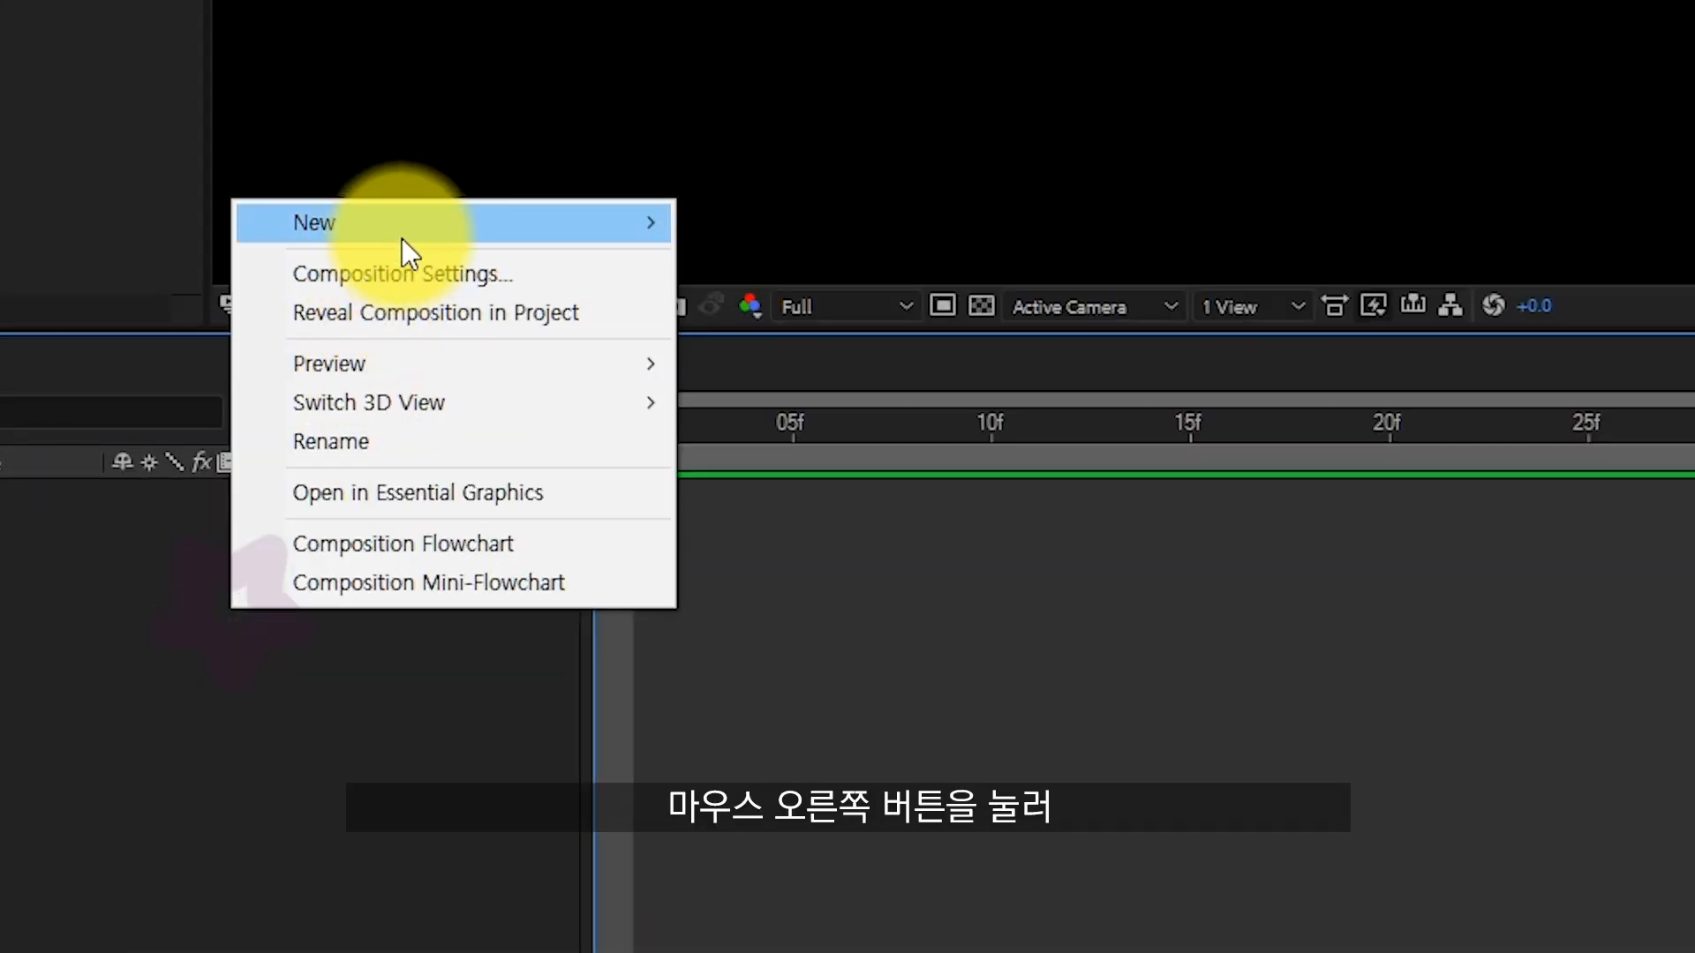
mouse_move(401, 231)
click(823, 315)
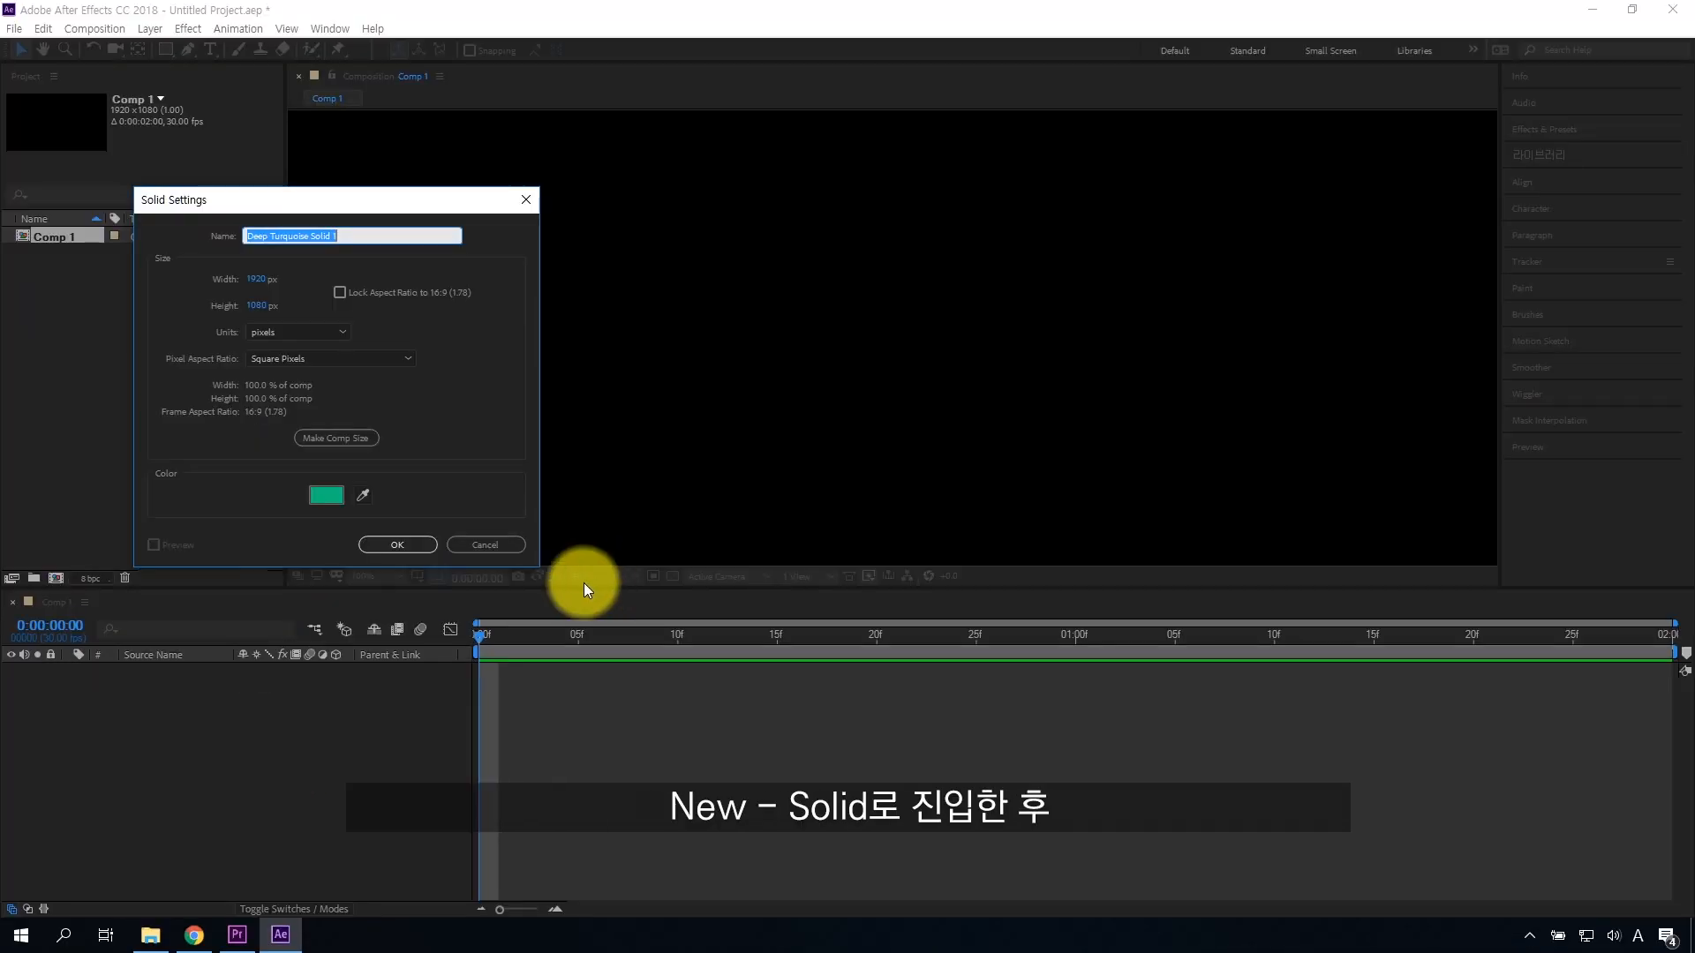
text(background color)
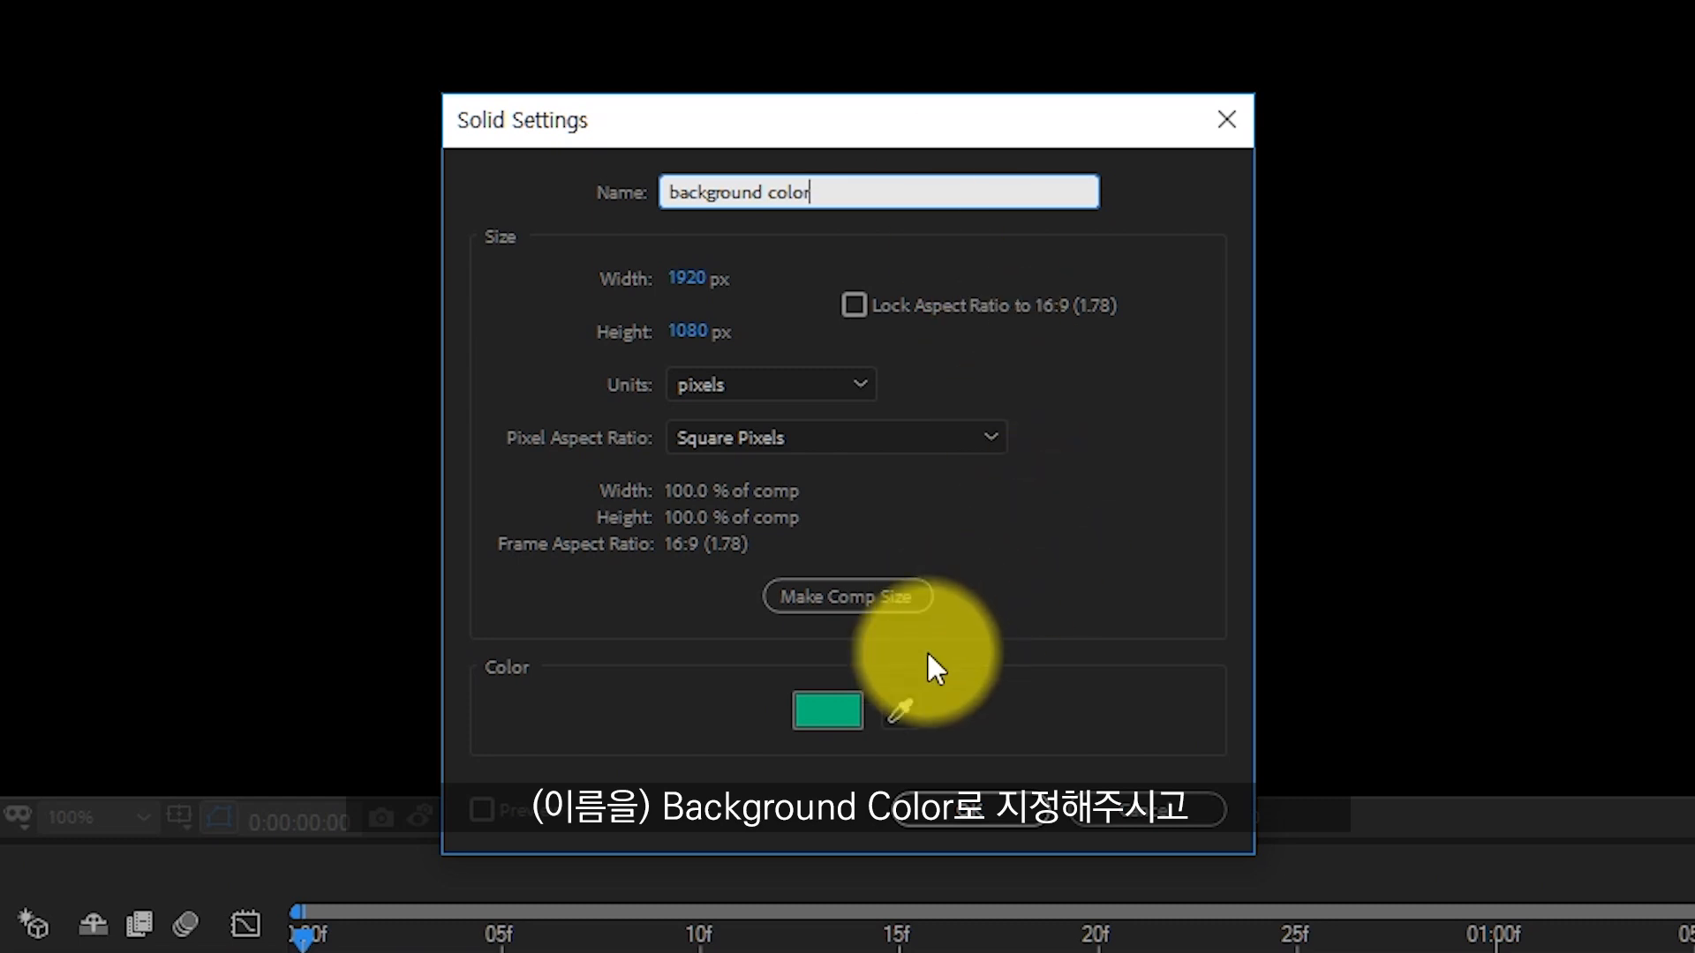
click(925, 649)
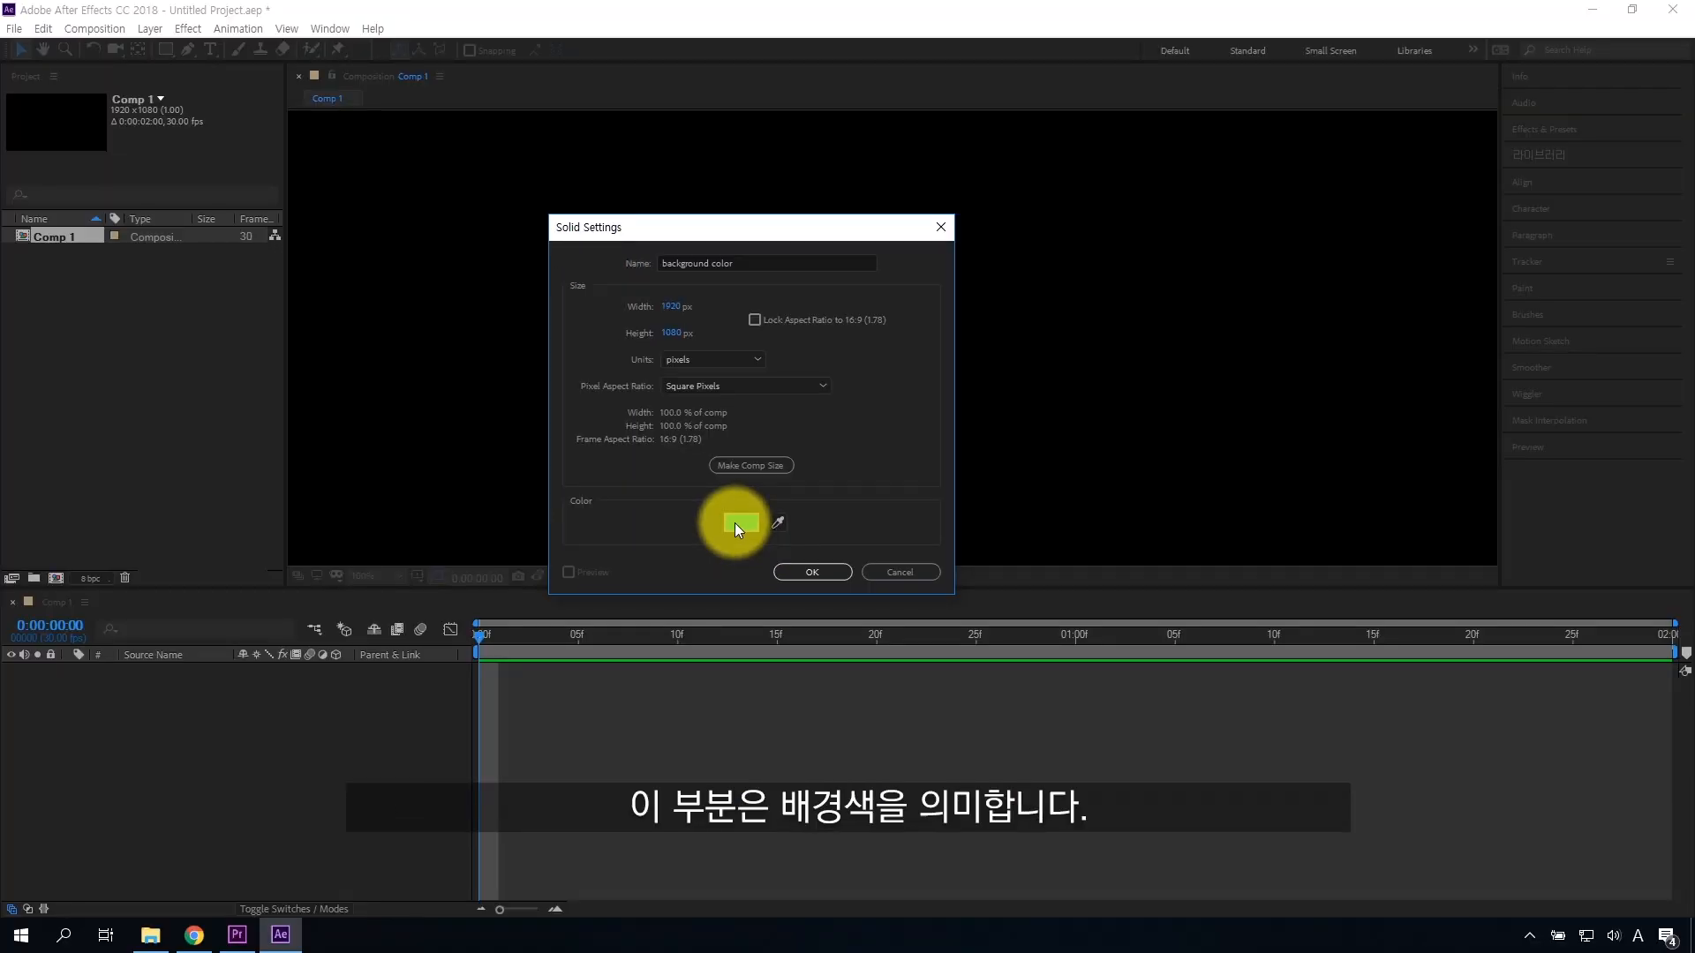
click(739, 522)
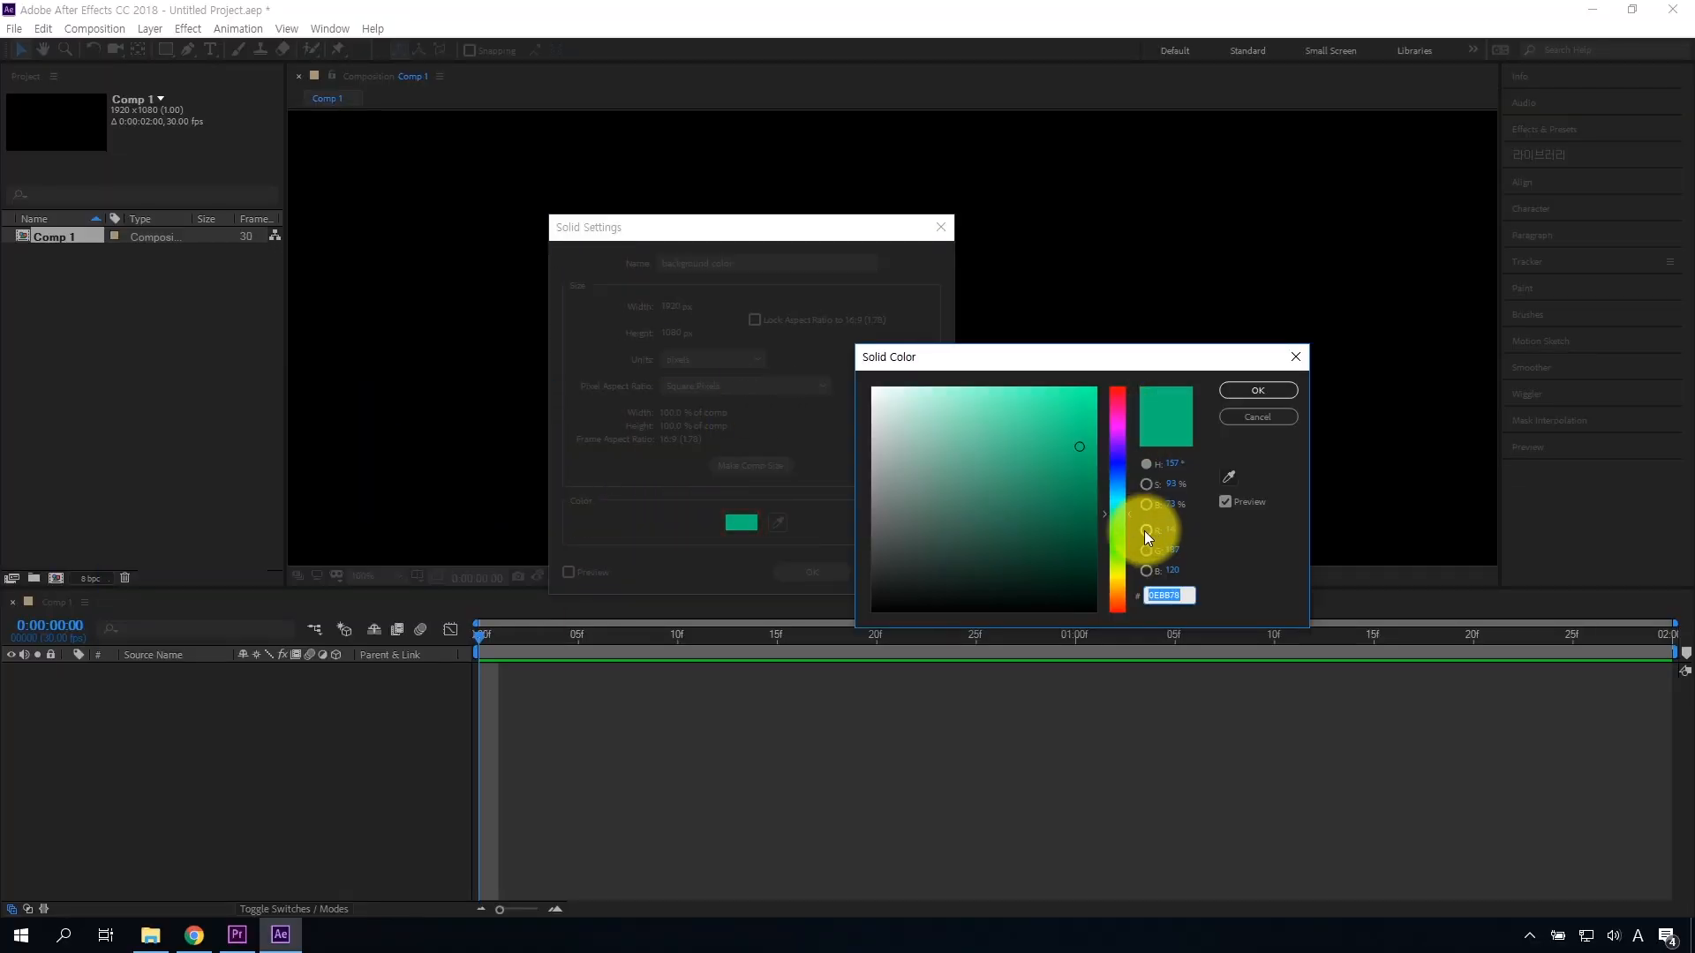
click(1064, 452)
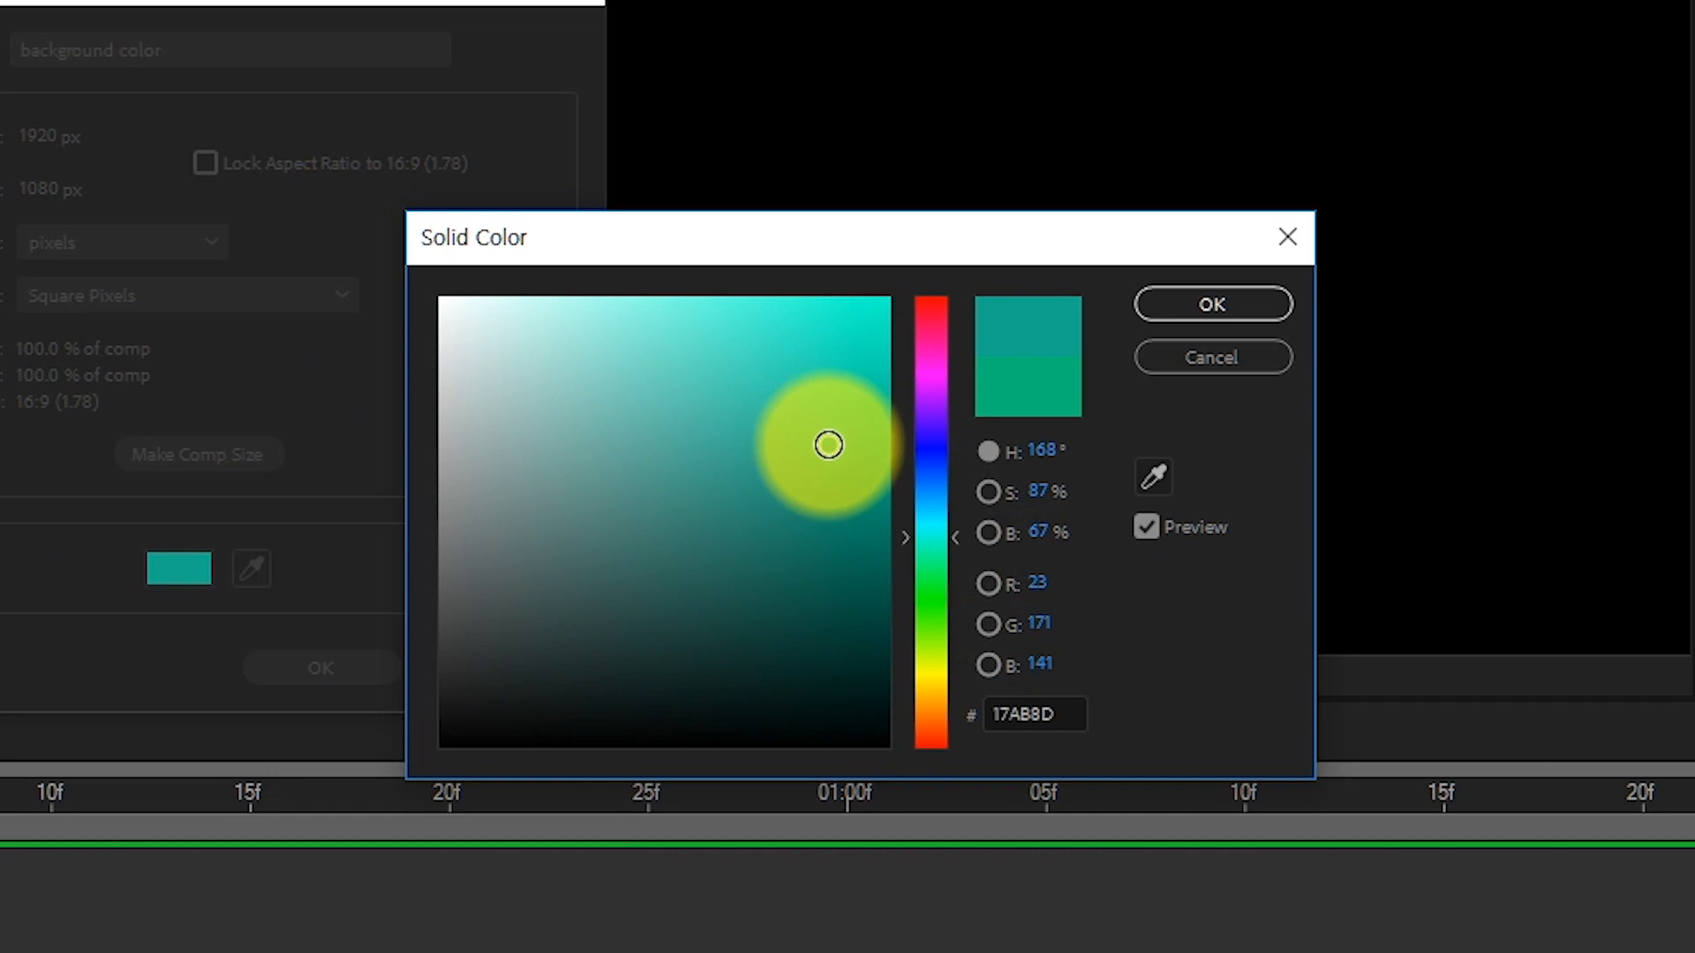
click(1174, 307)
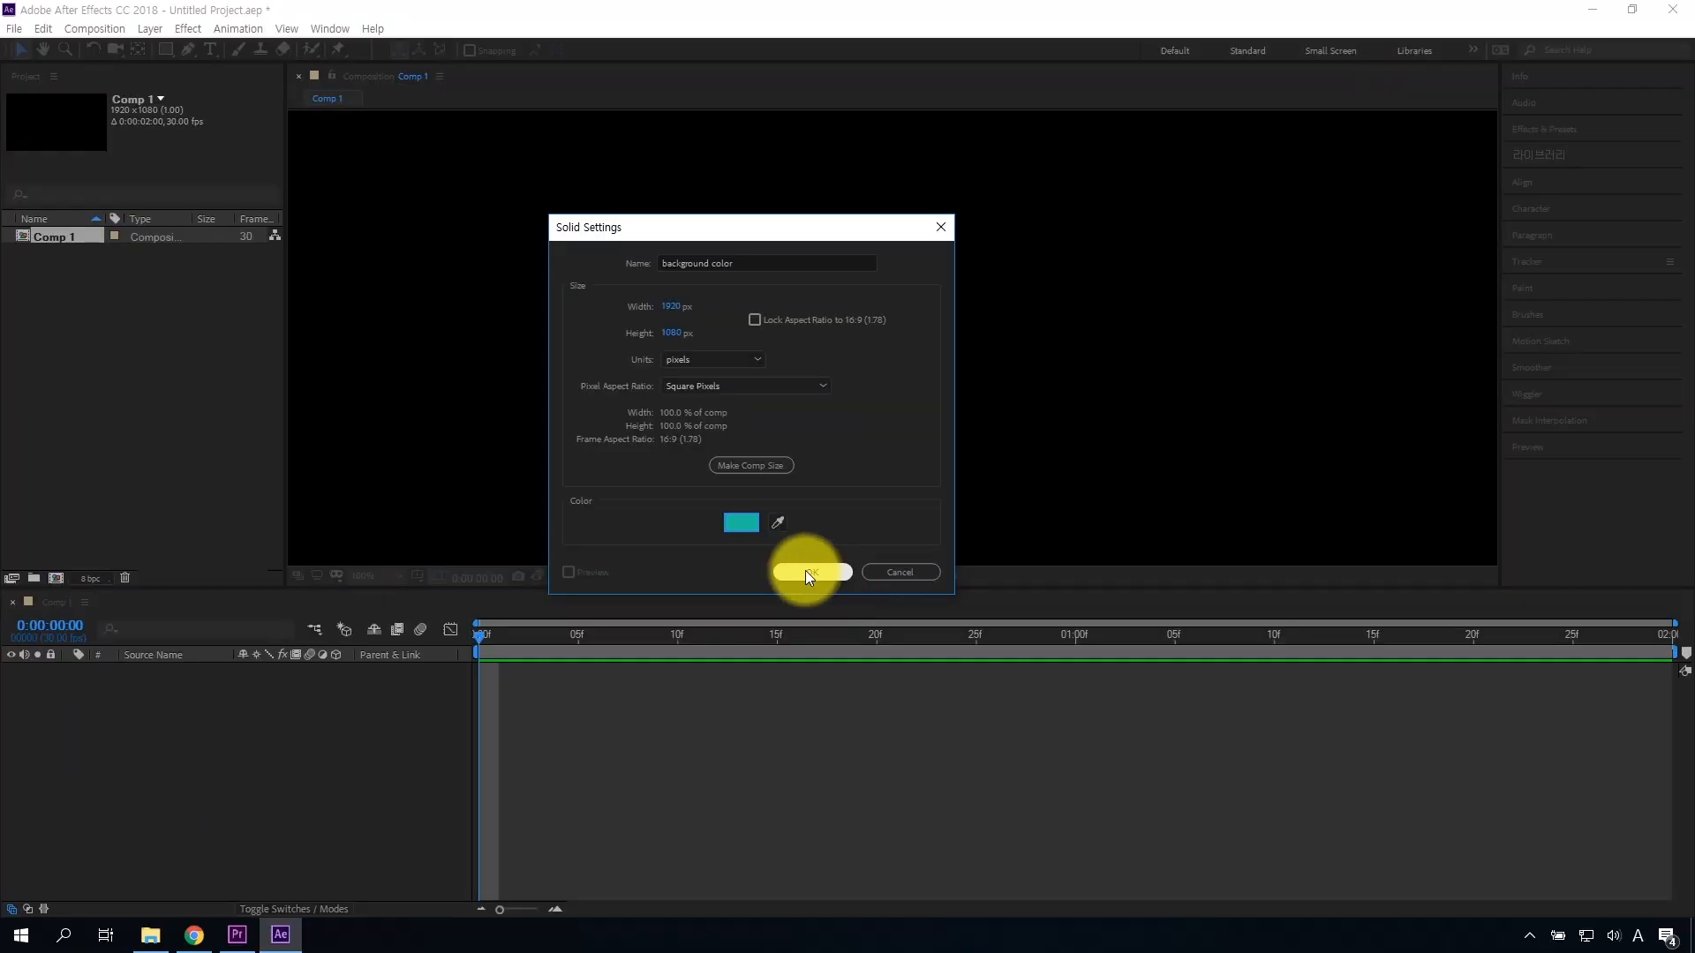
click(321, 667)
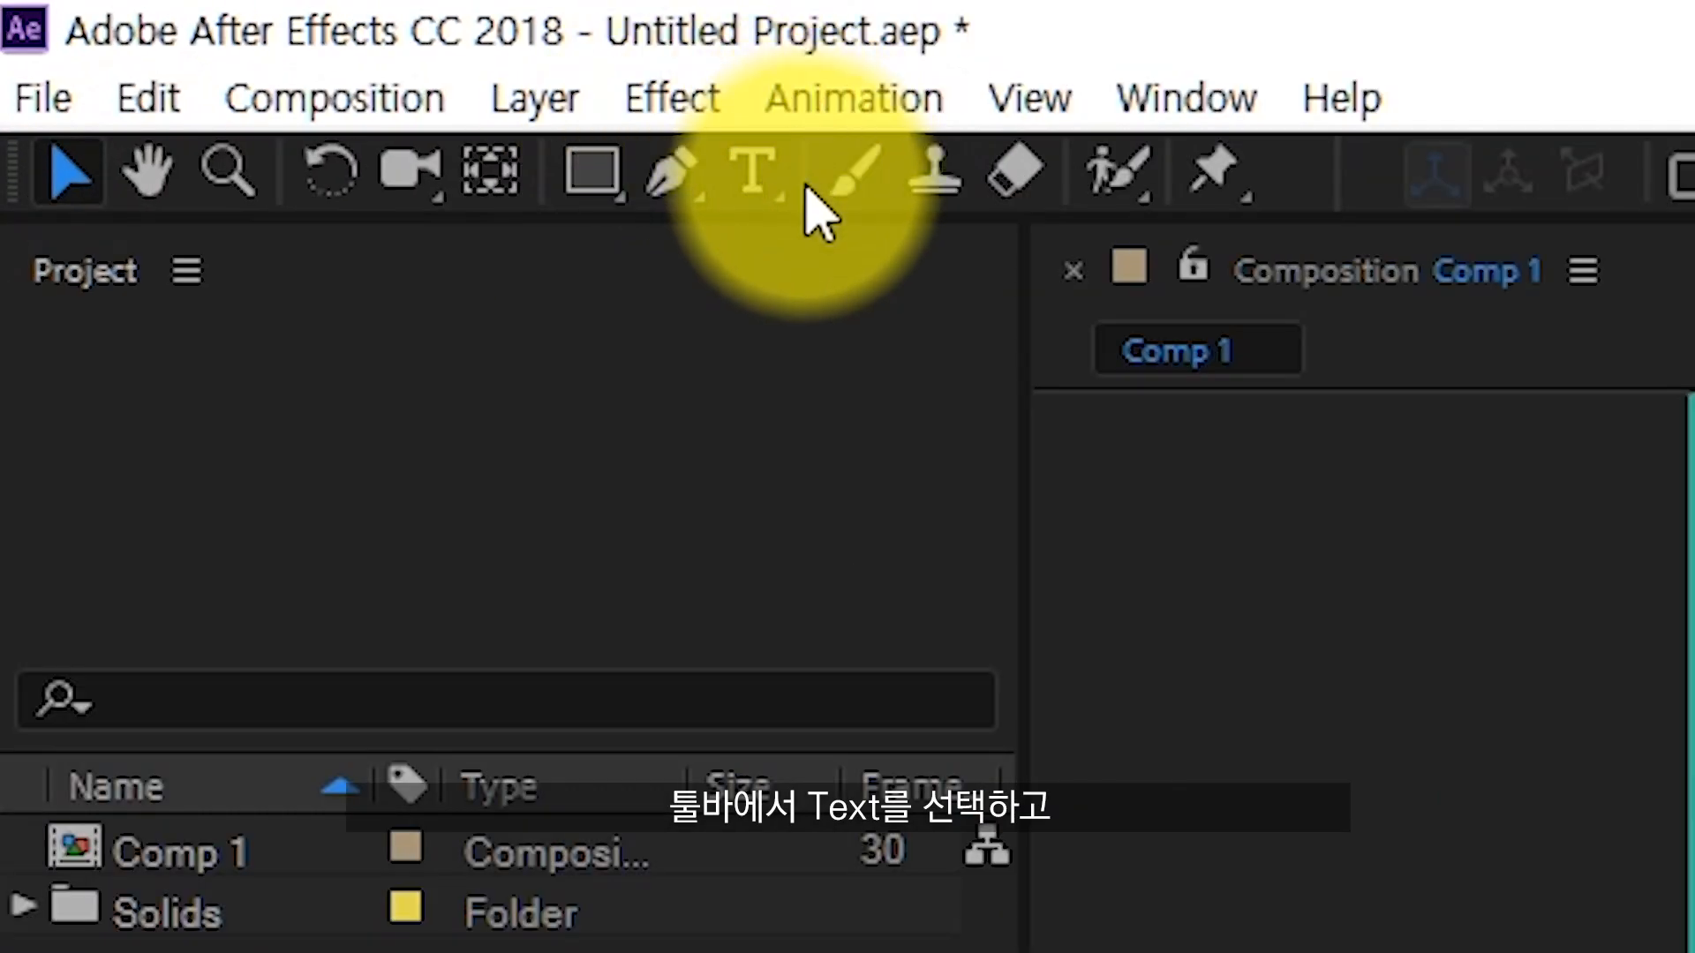
Add the text "아이콘 포스트" to the composition and move it slightly down and to the left.
click(210, 49)
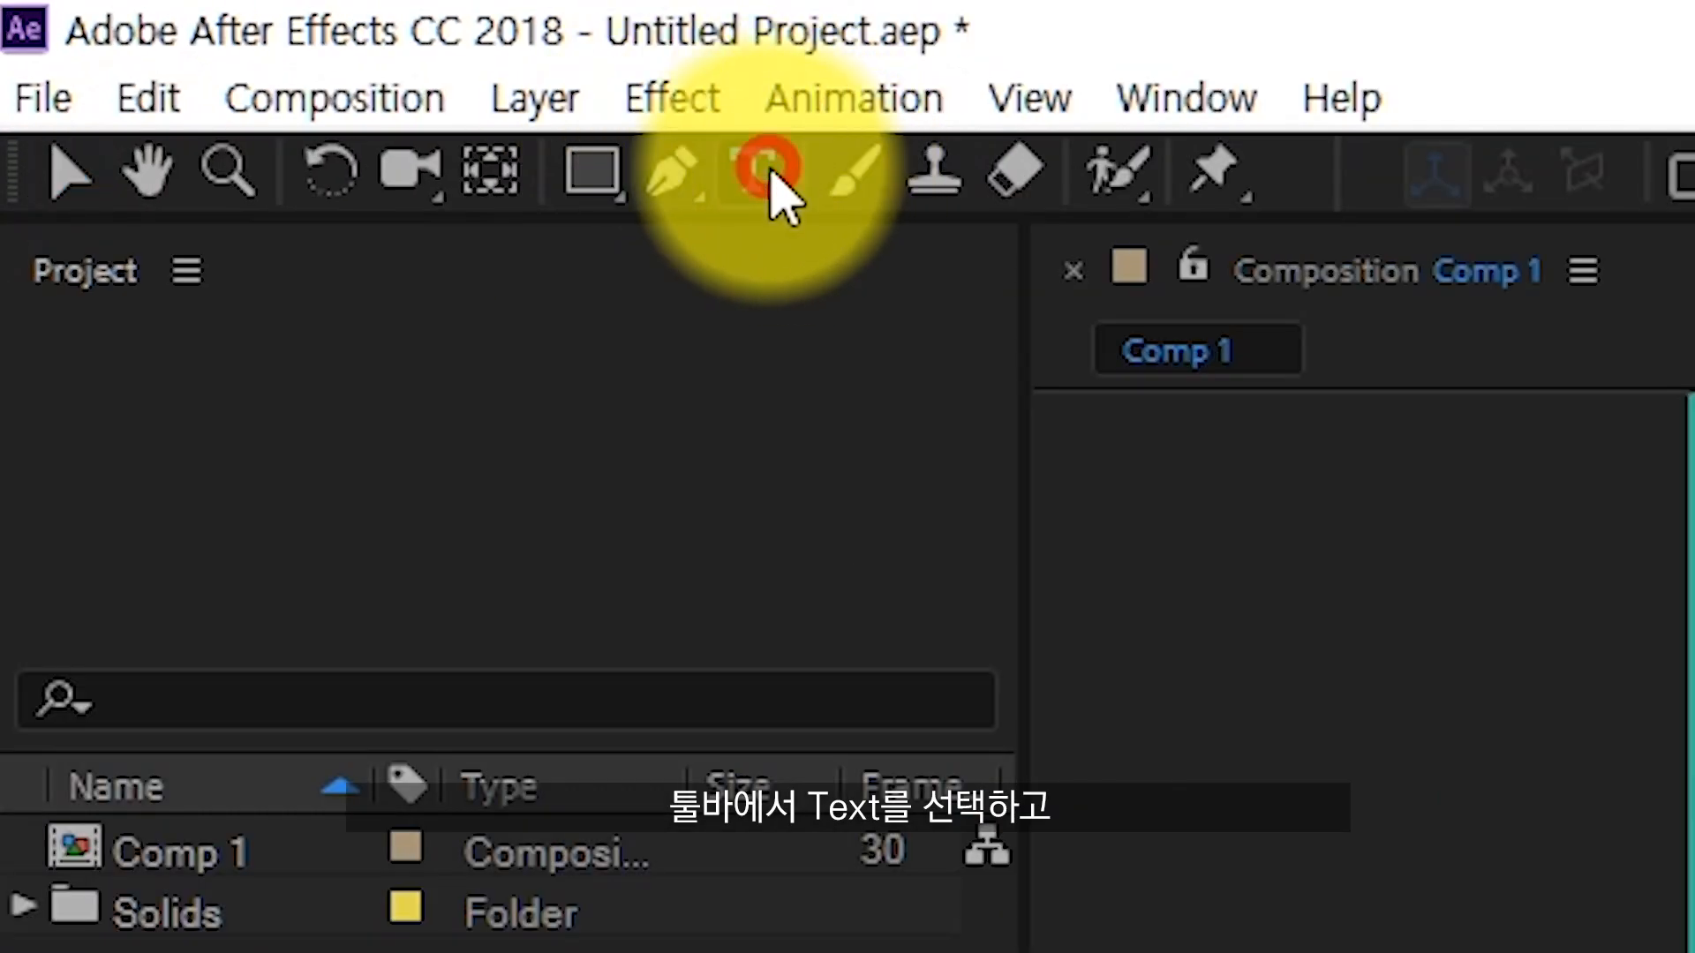
click(785, 333)
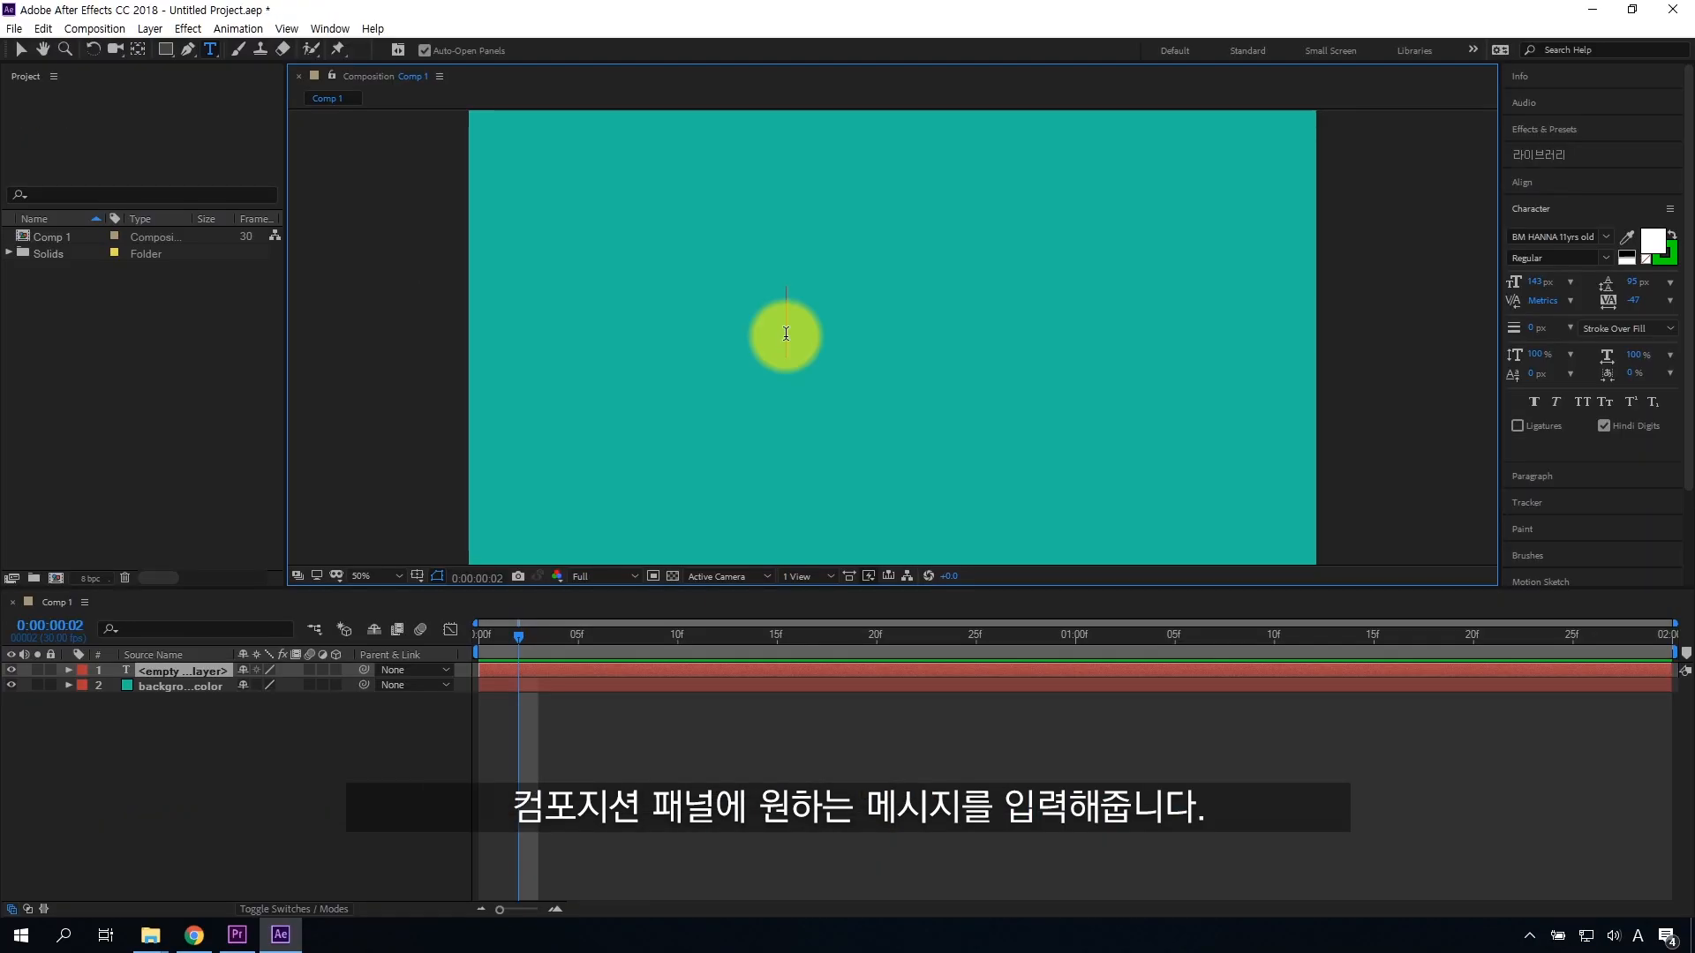
key(Hangul)
text(아이콘 포)
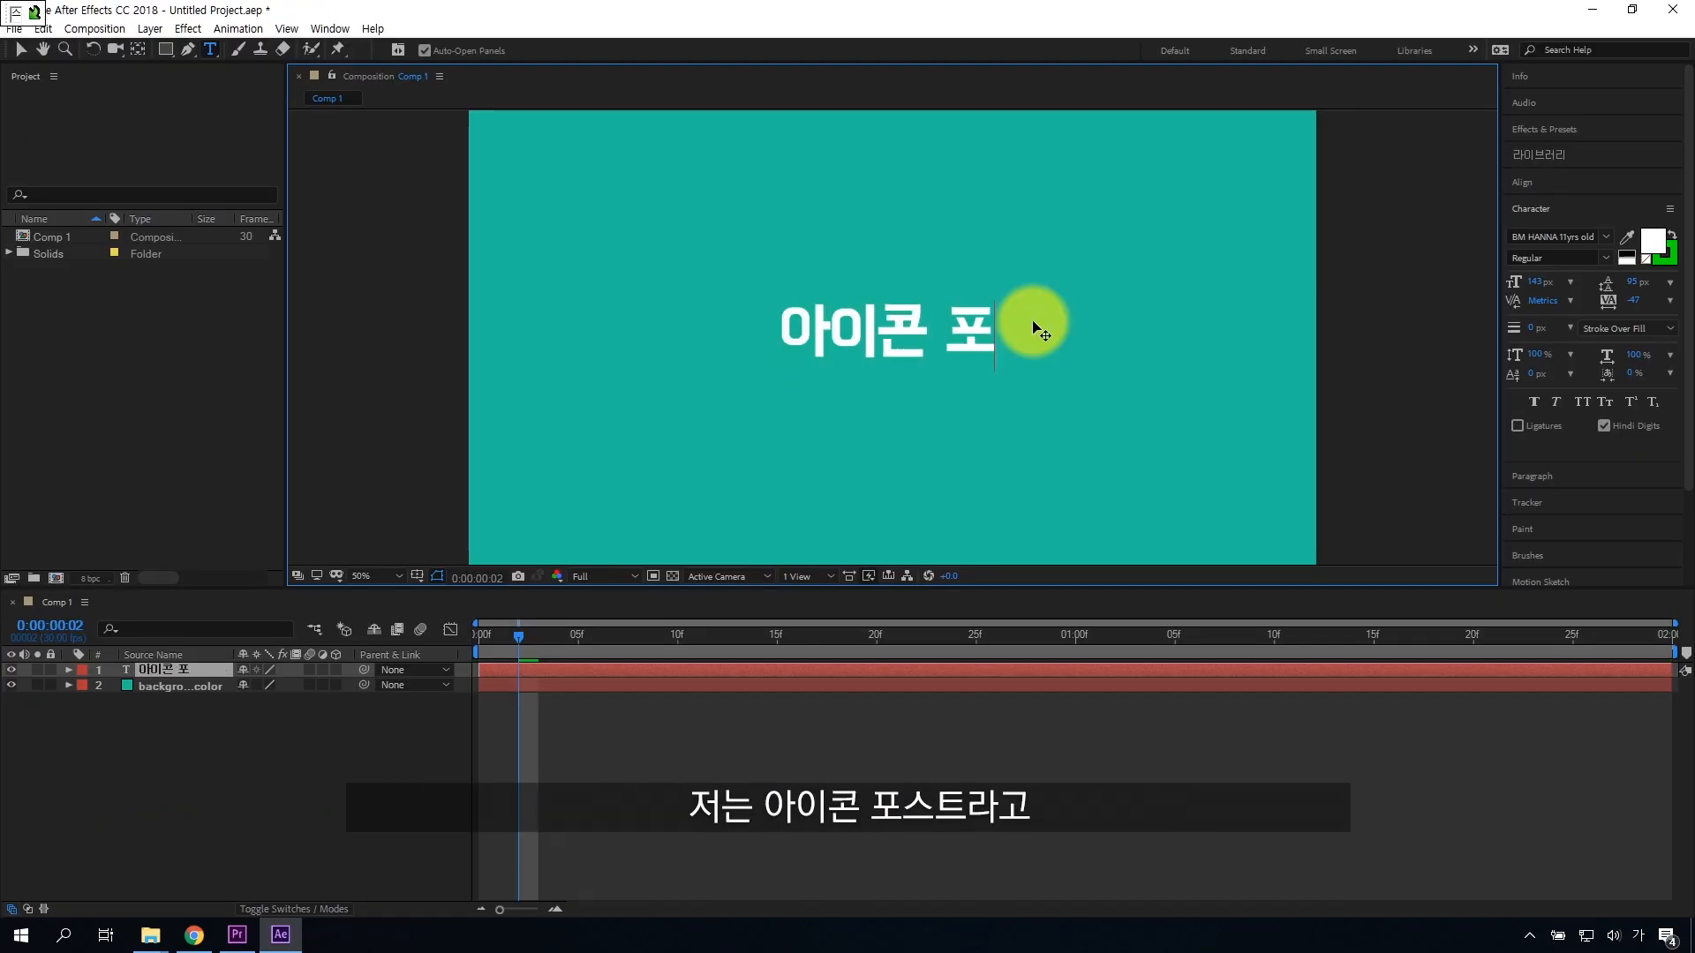
text(스트)
click(21, 50)
drag(829, 338, 809, 365)
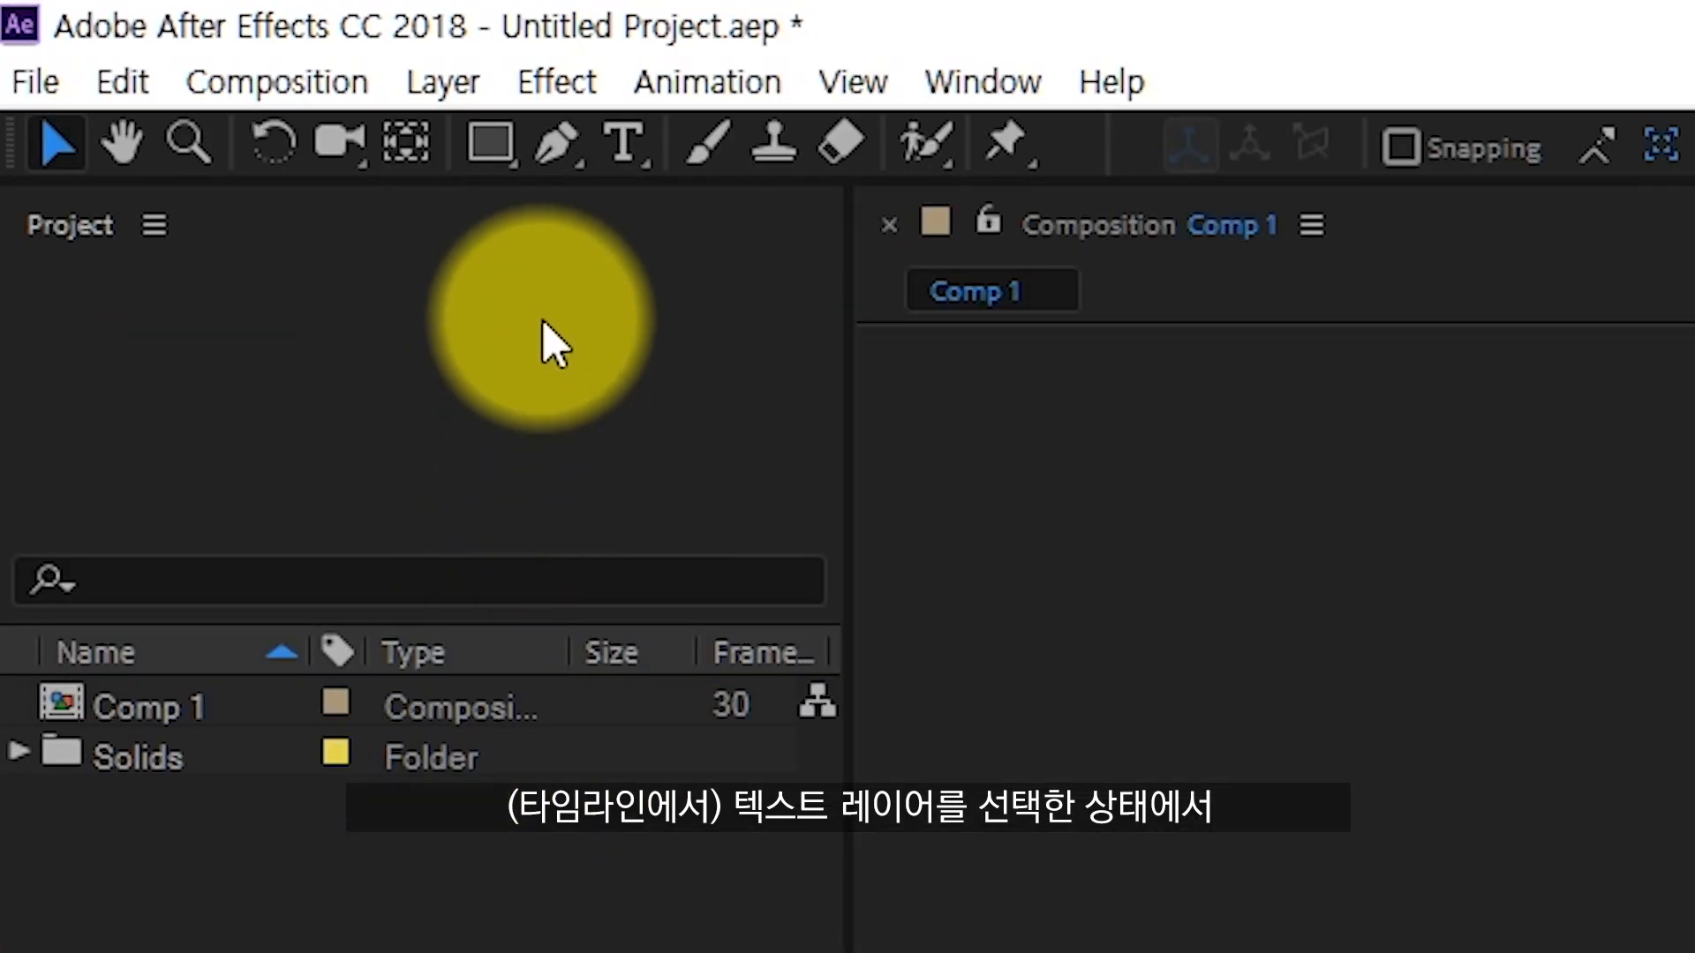
Apply the CC Radial Fast Blur and Matte Choker effects to the "아이콘 포스트" text layer.
click(568, 79)
mouse_move(671, 453)
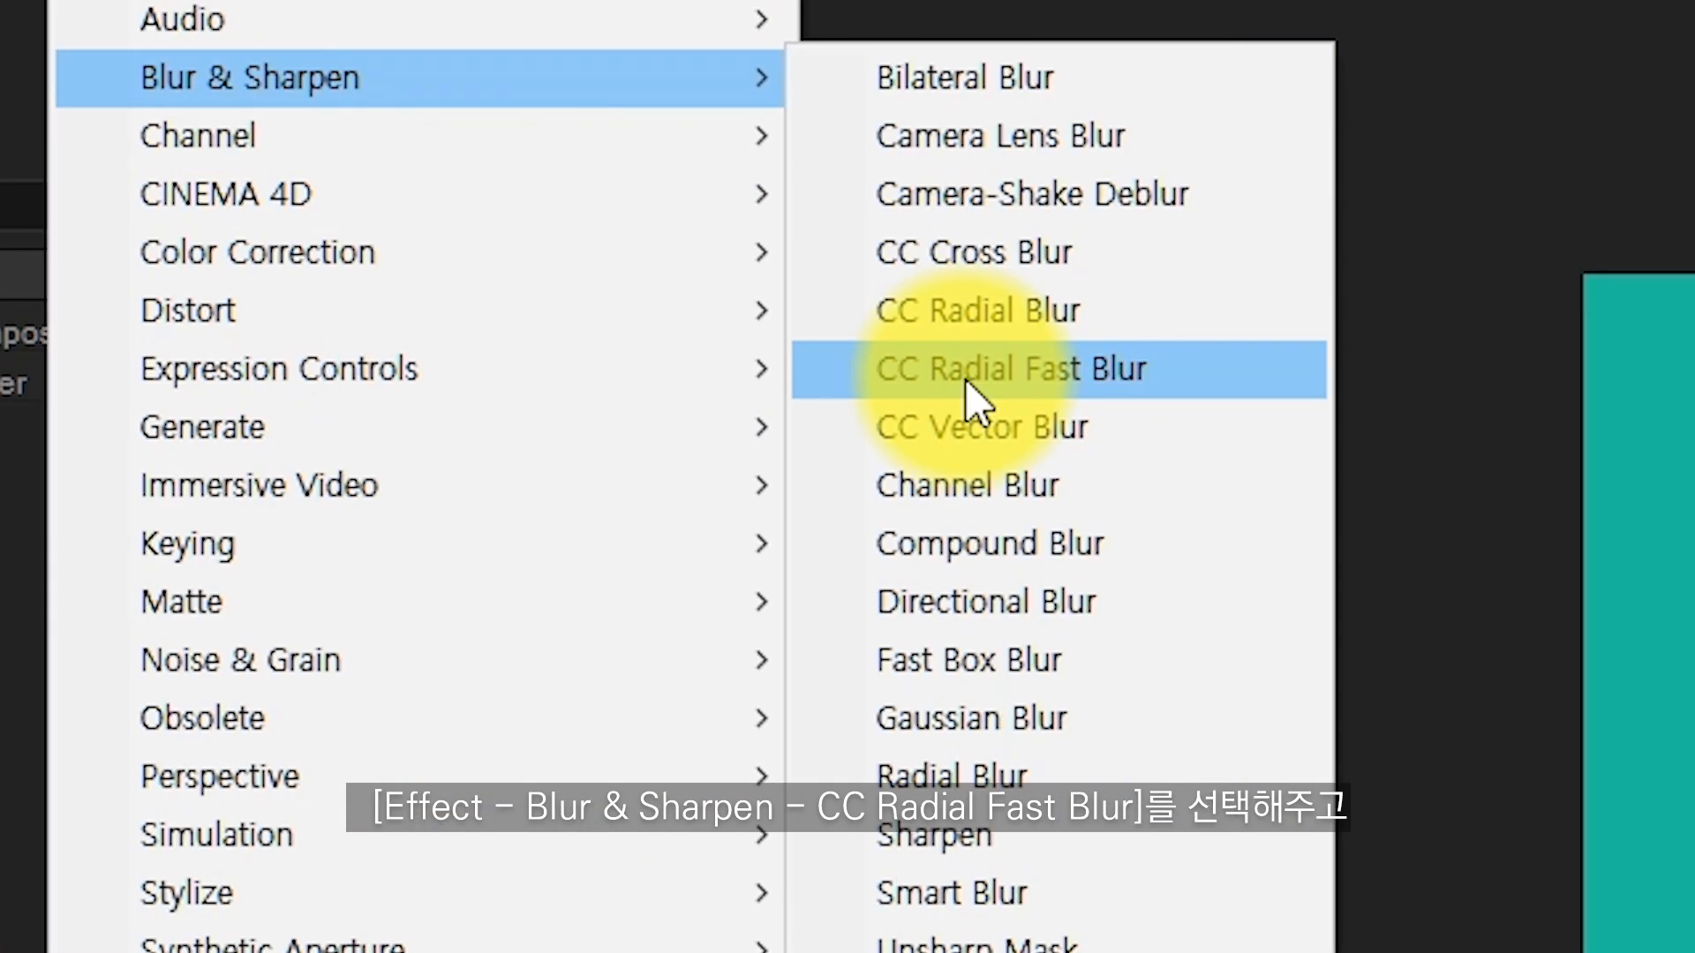
click(965, 379)
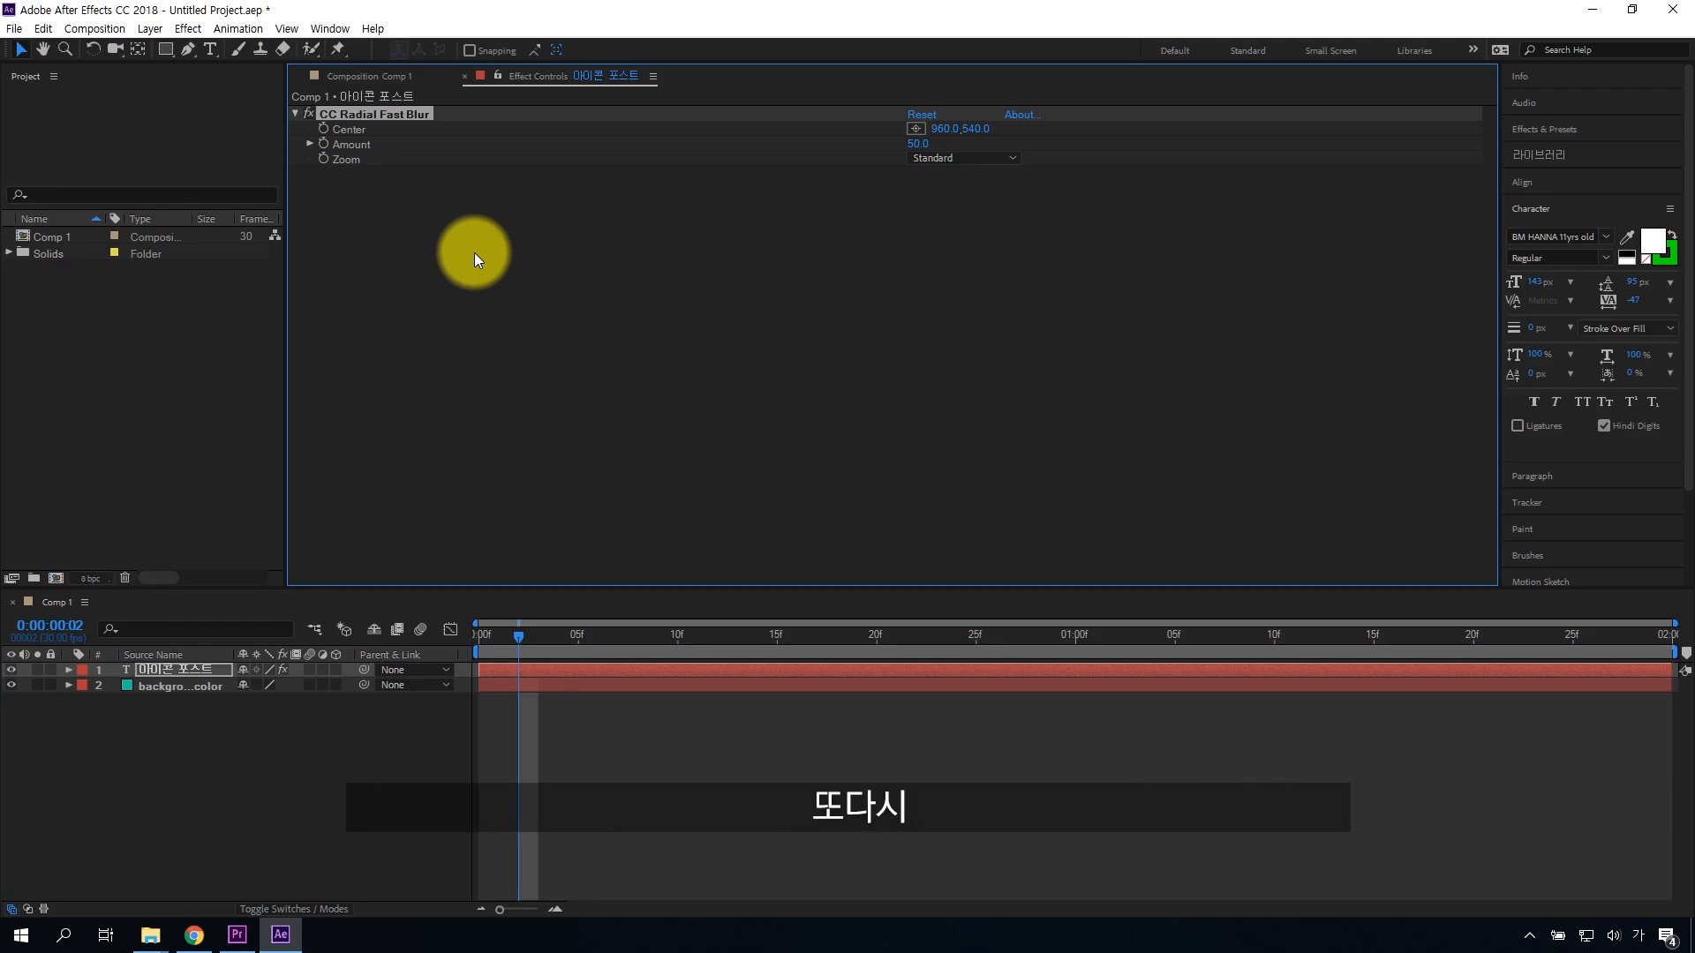
click(187, 28)
mouse_move(745, 952)
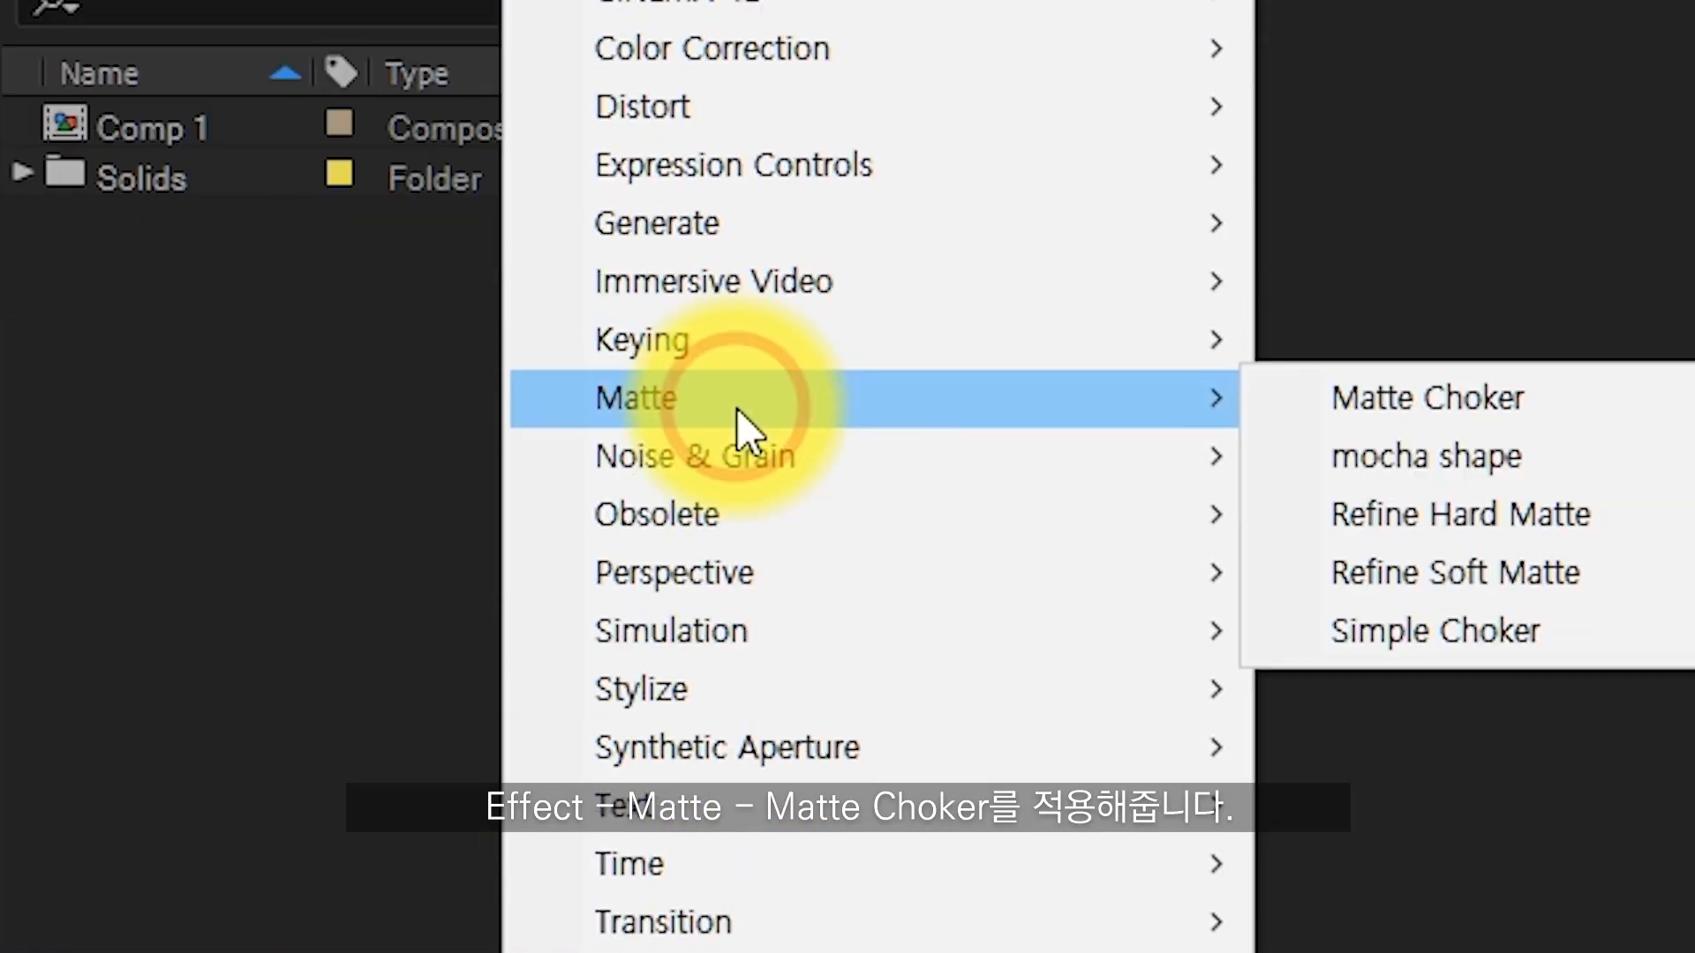
click(1337, 952)
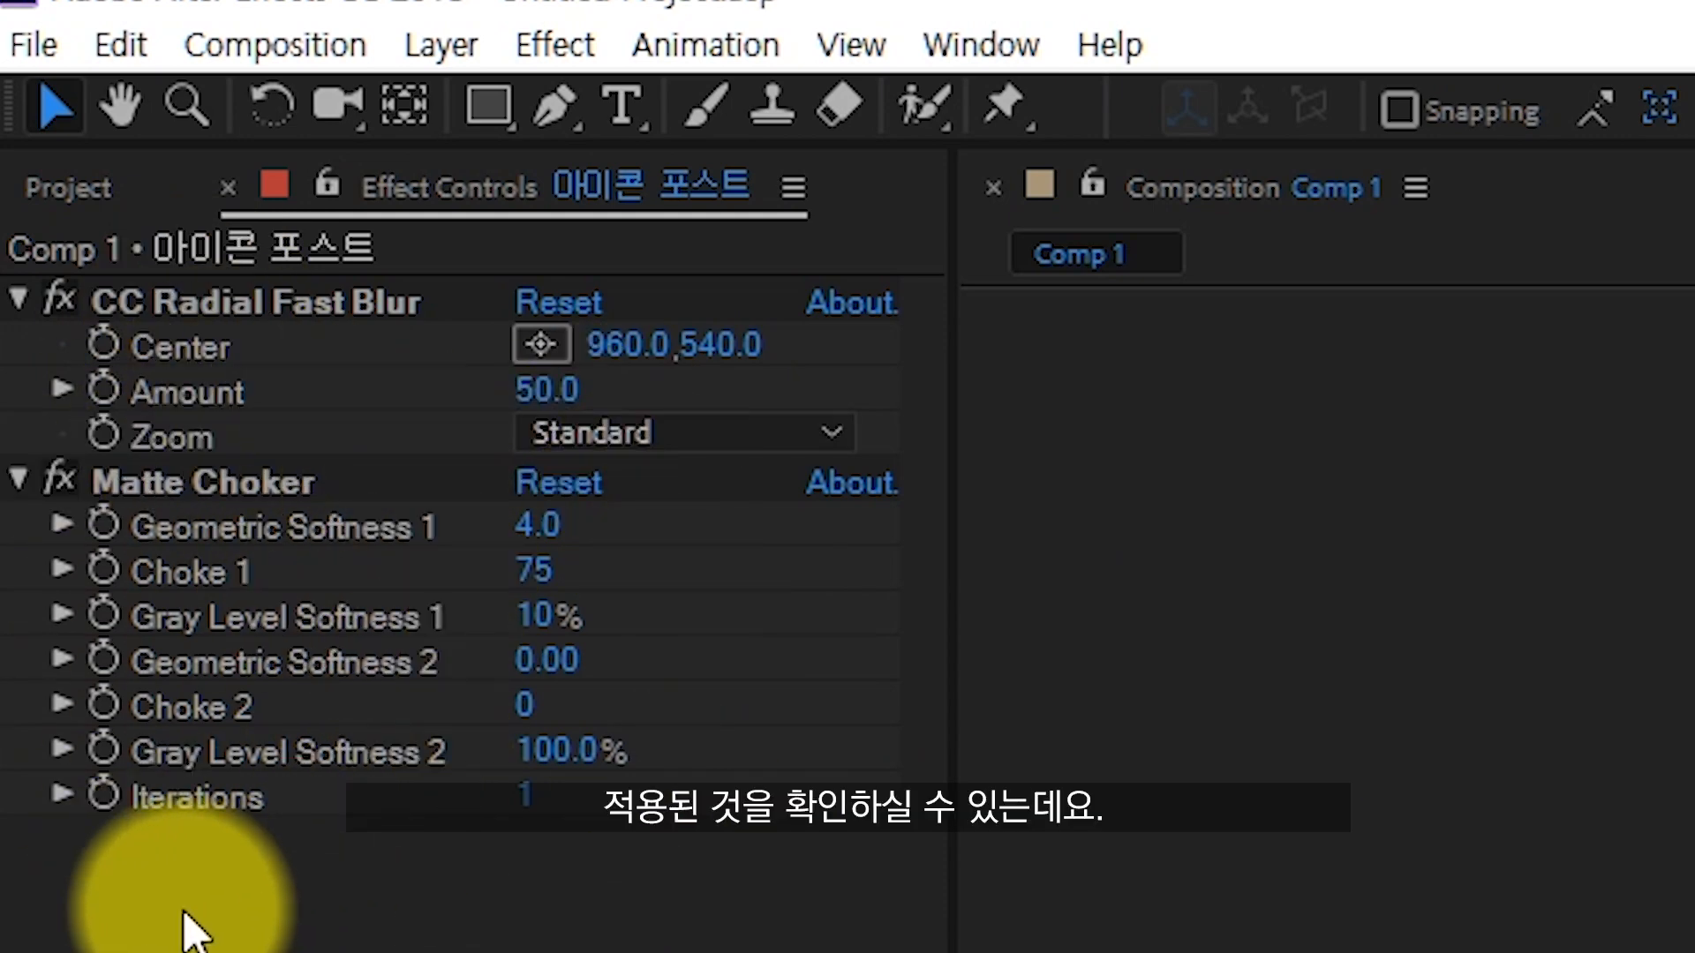
Place the CC Radial Fast Blur center above and to the left of the text, at 332.0, 160.0.
click(236, 304)
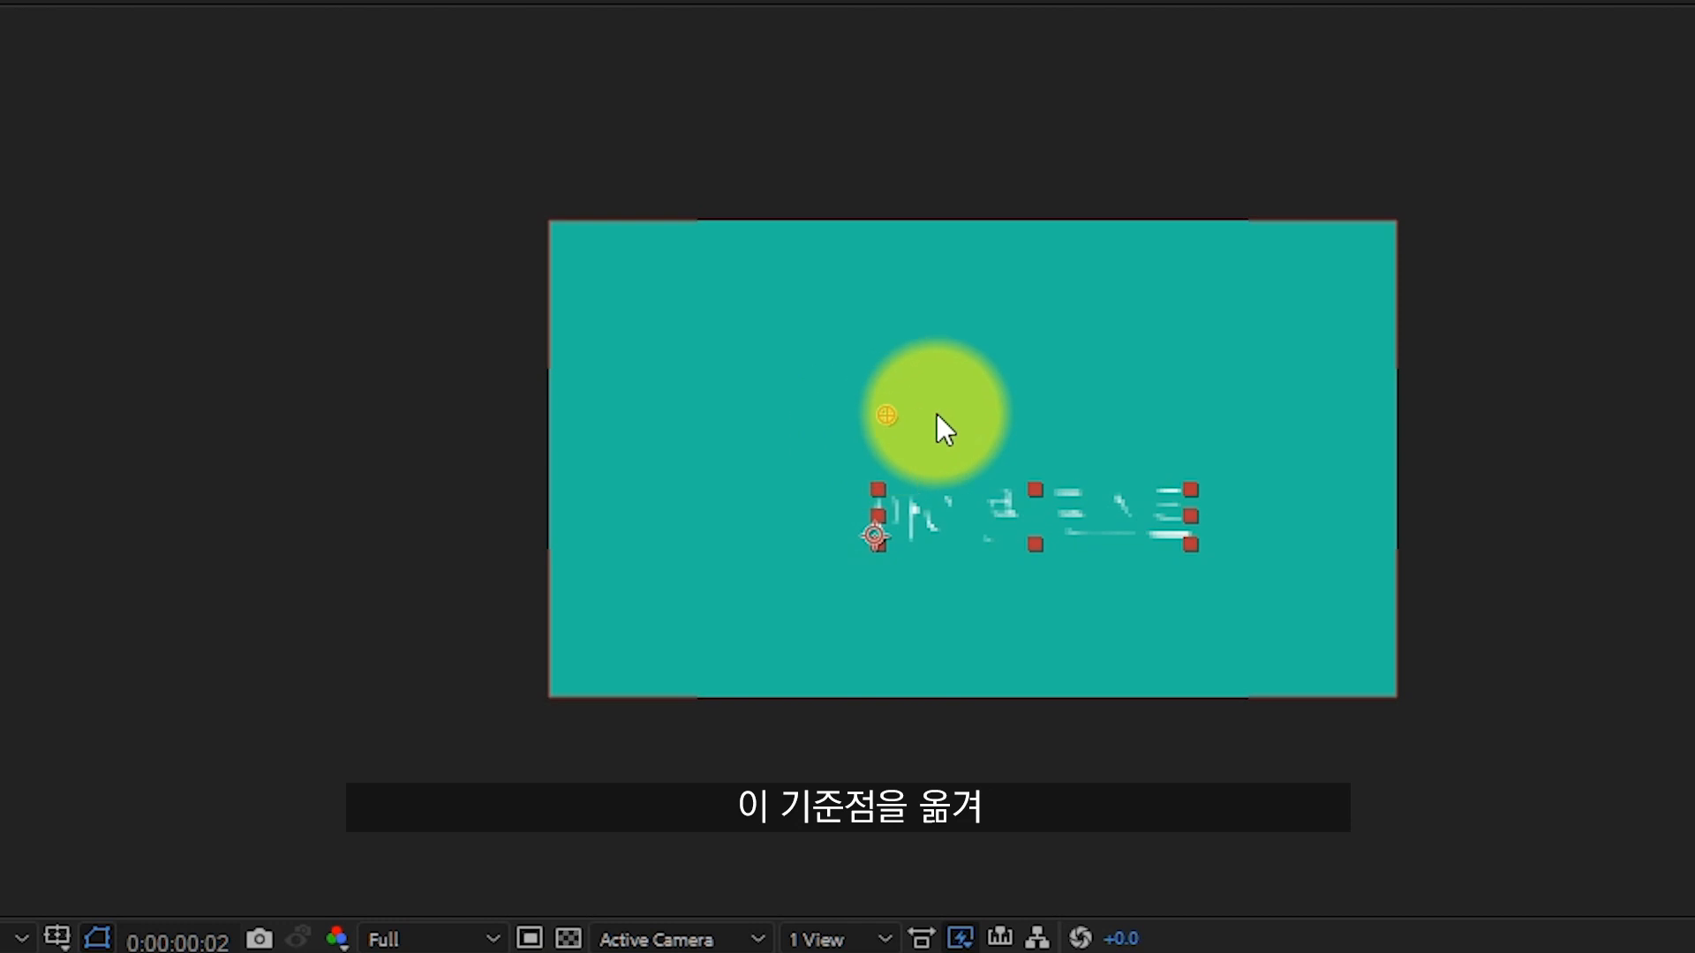
mouse_move(935, 415)
mouse_down()
mouse_move(875, 500)
mouse_move(929, 506)
mouse_move(849, 405)
mouse_move(880, 483)
mouse_move(847, 367)
mouse_move(910, 406)
mouse_up()
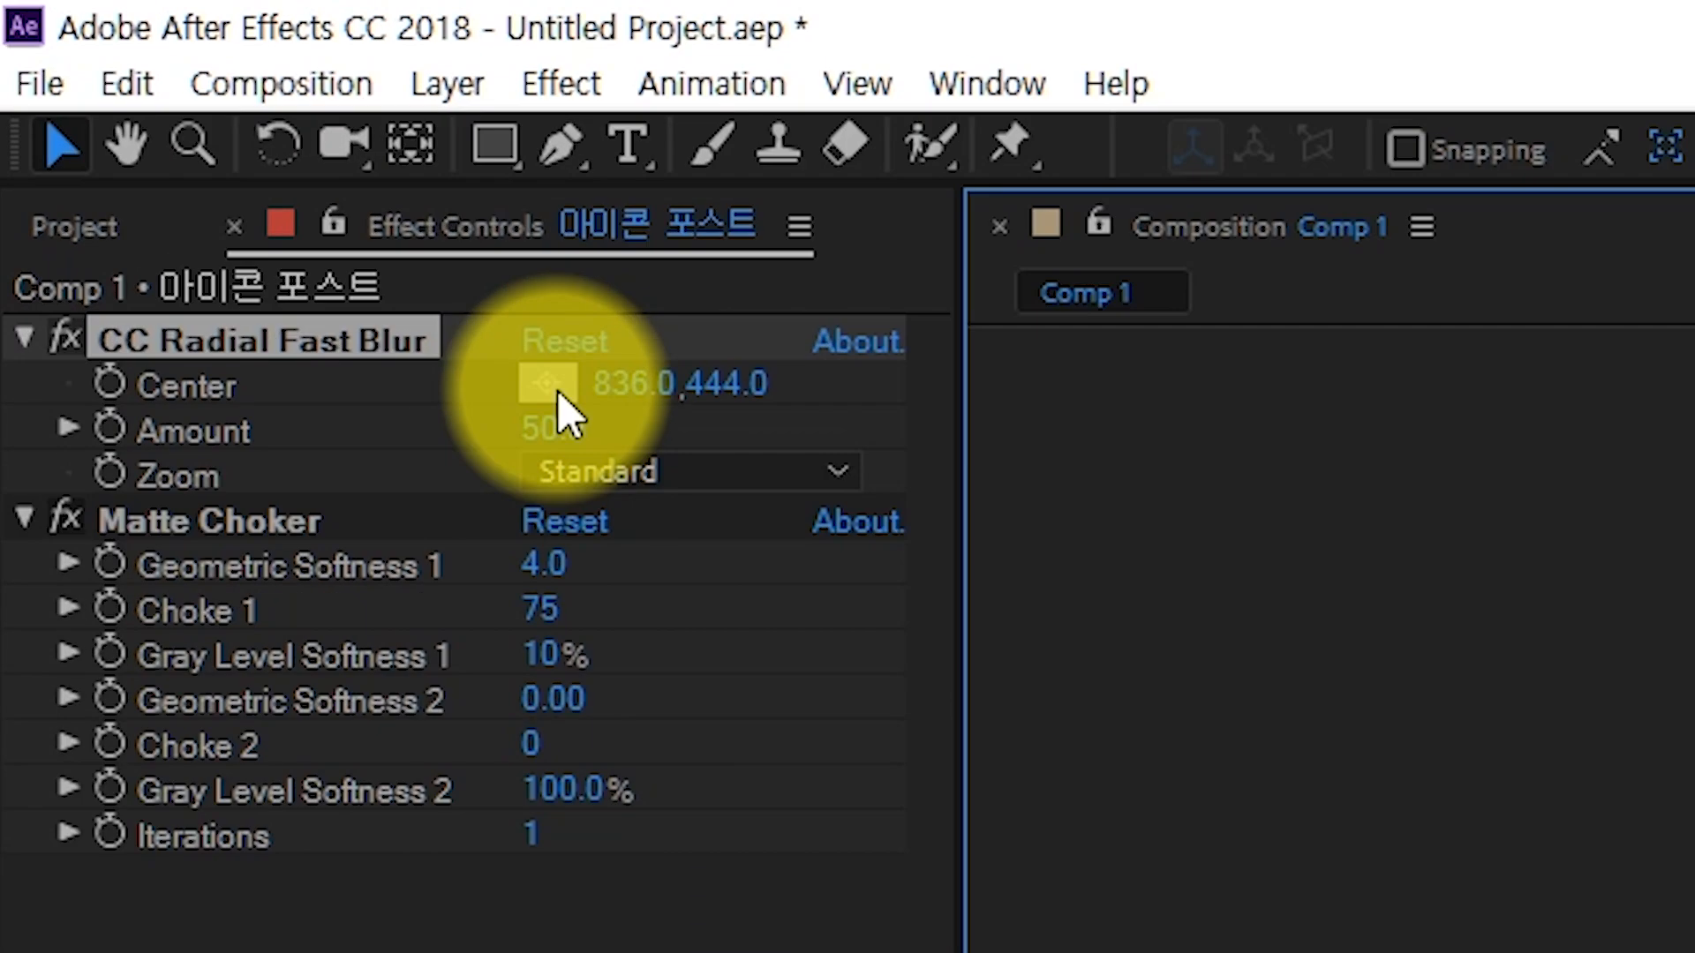
click(185, 130)
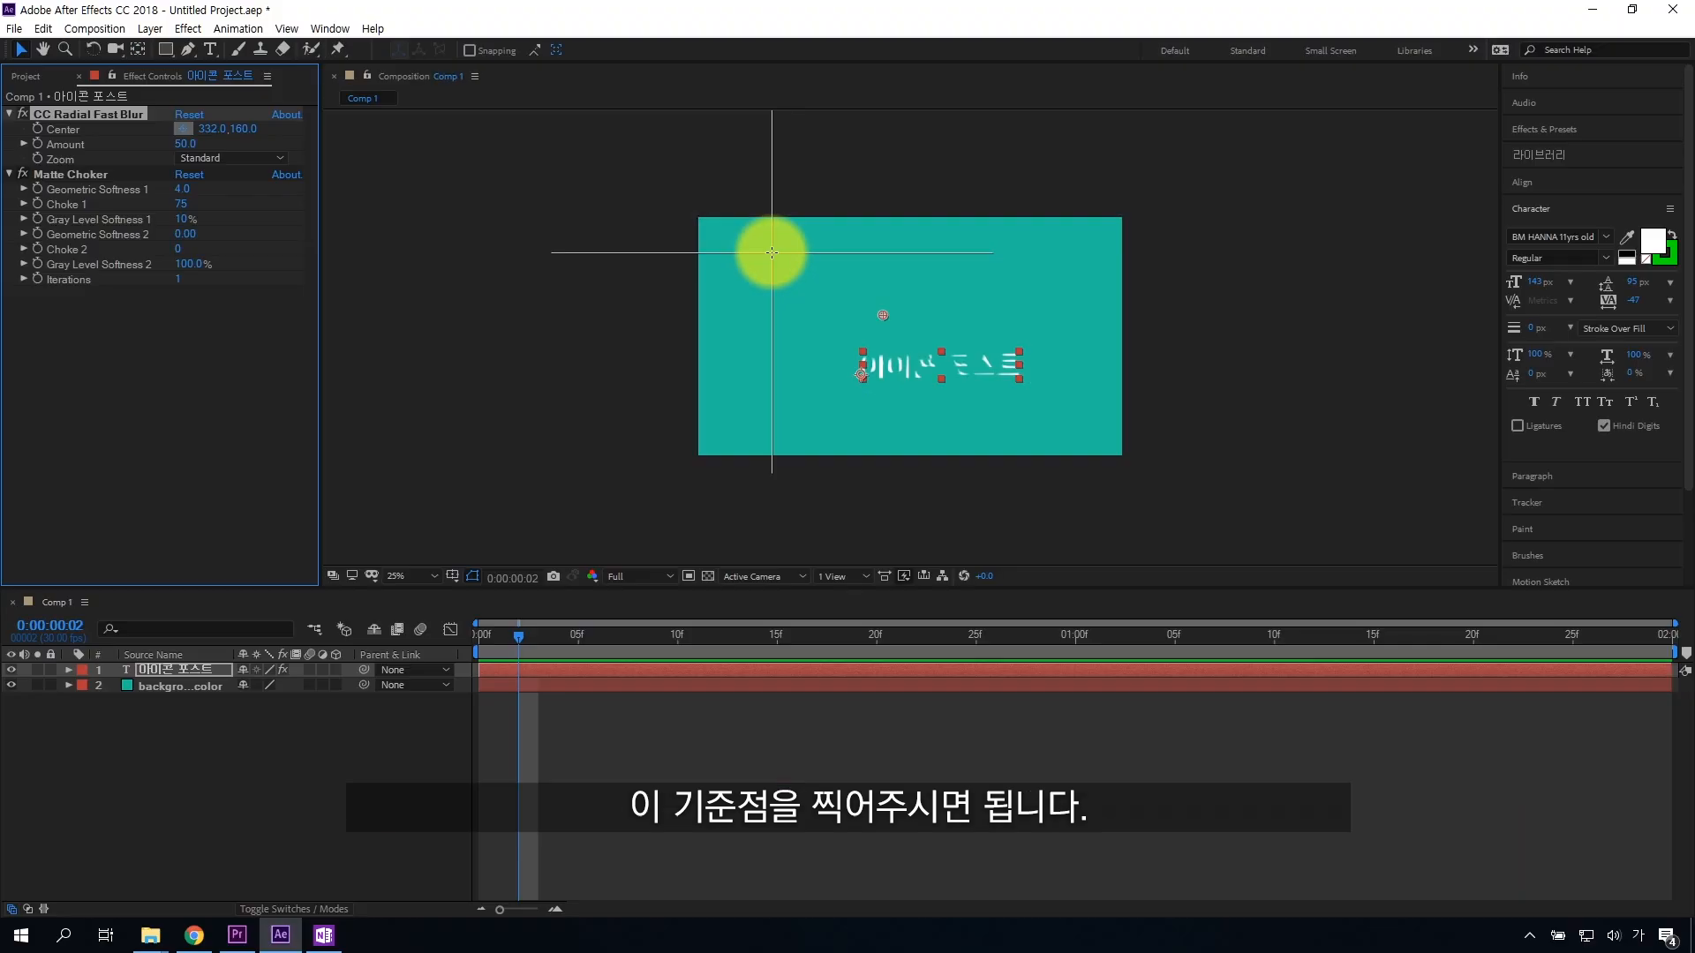
click(696, 281)
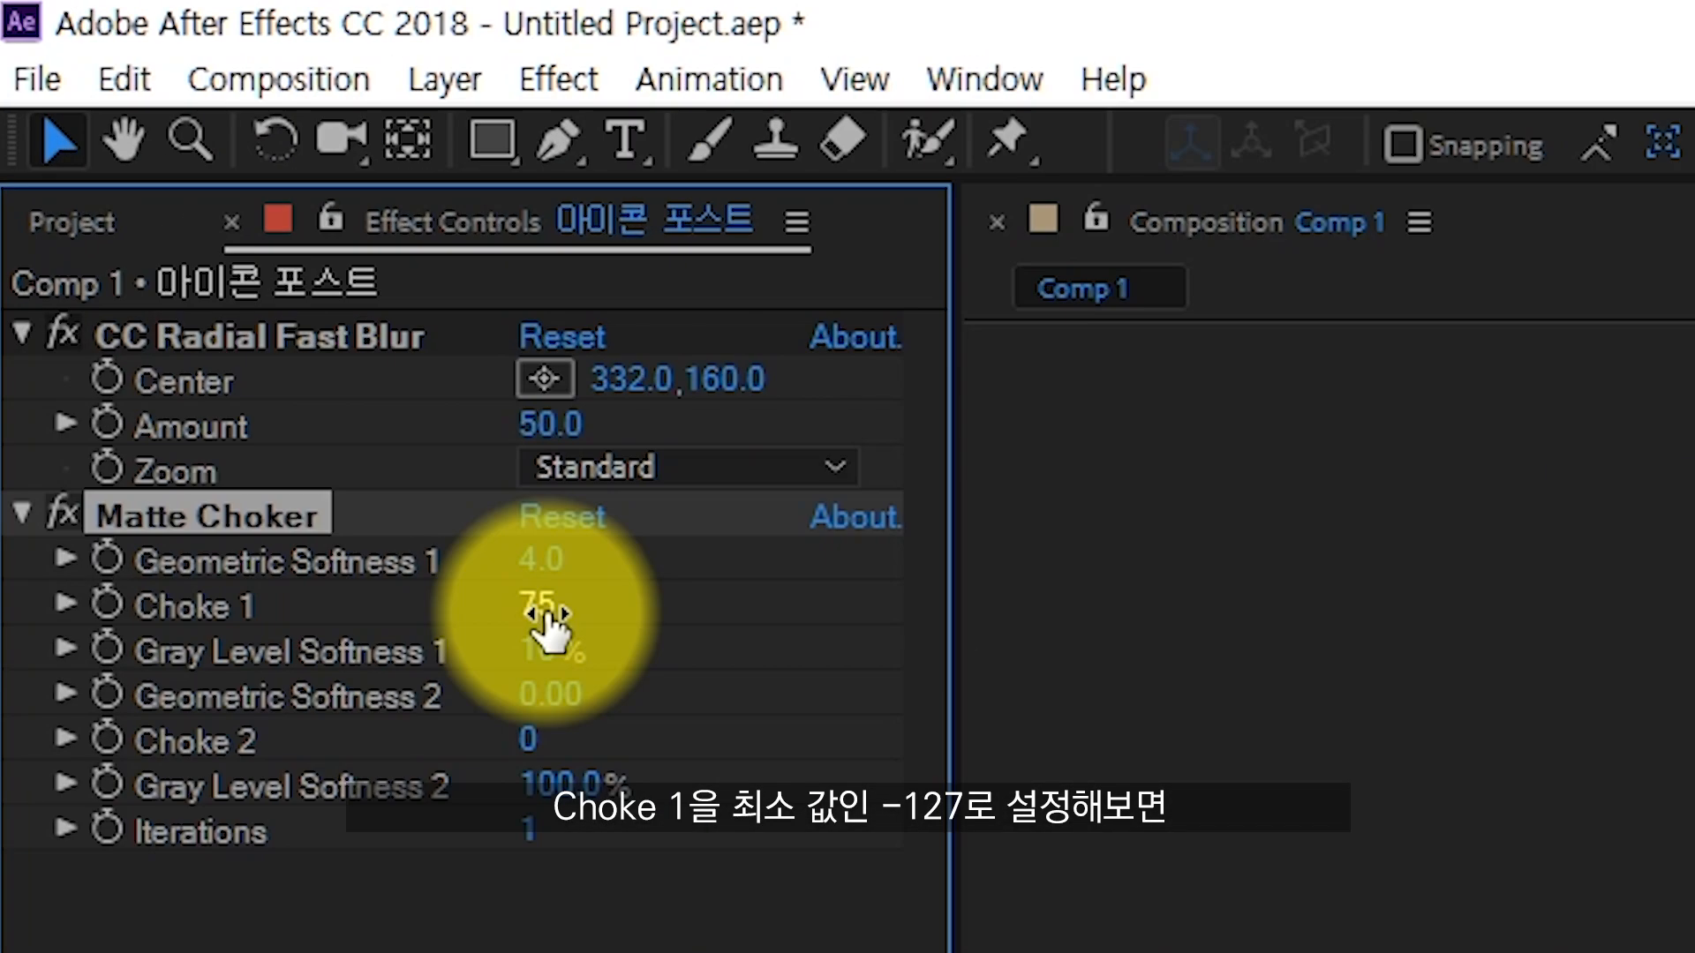
Set Matte Choker's Choke 1 to -127 and CC Radial Fast Blur's Amount to 100 on the text layer.
drag(547, 618, 12, 759)
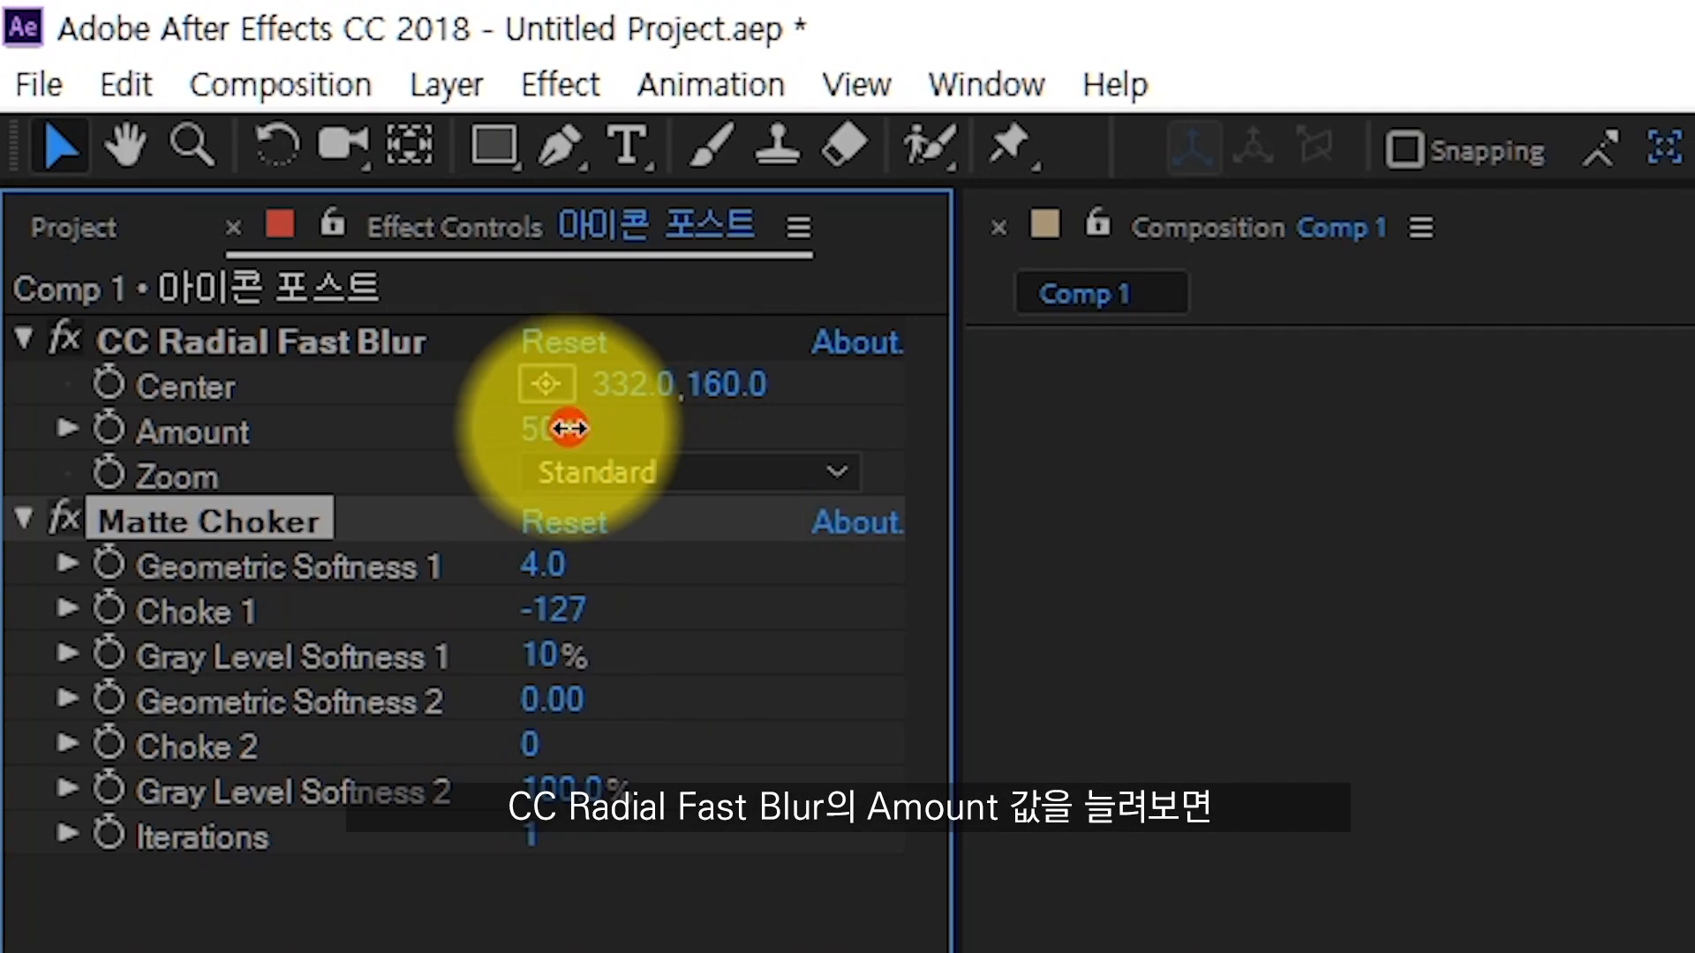
drag(174, 142, 387, 129)
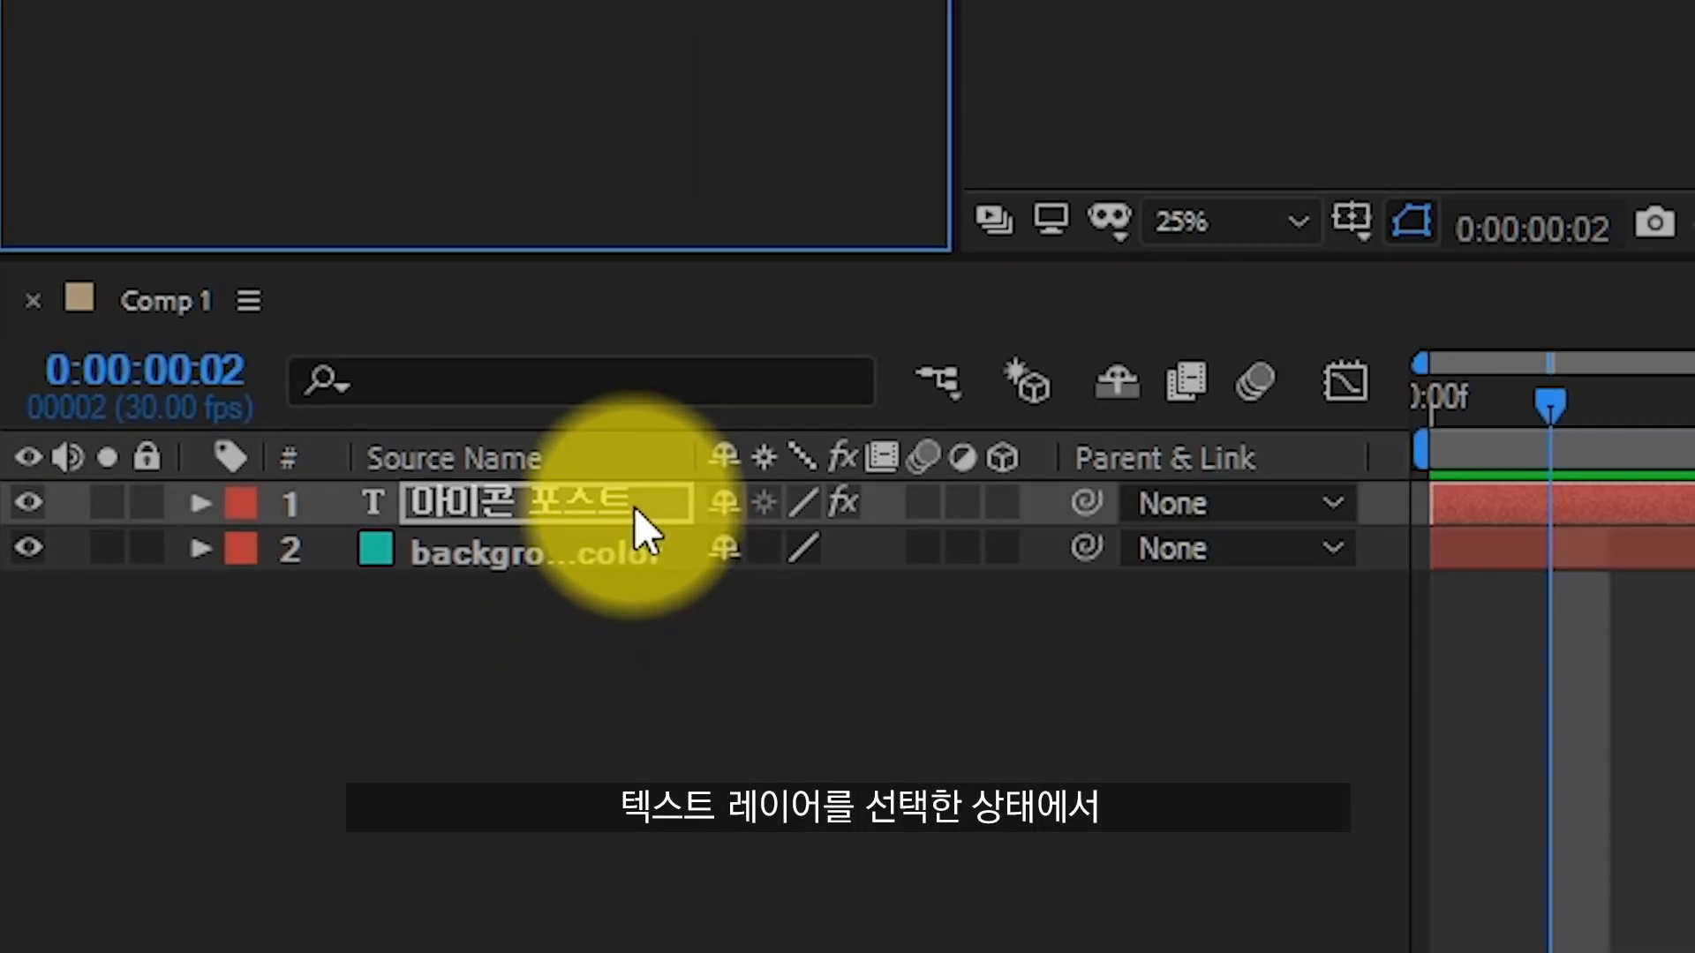
Apply the Fill effect to the "아이콘 포스트" text layer with its long shadow.
click(213, 671)
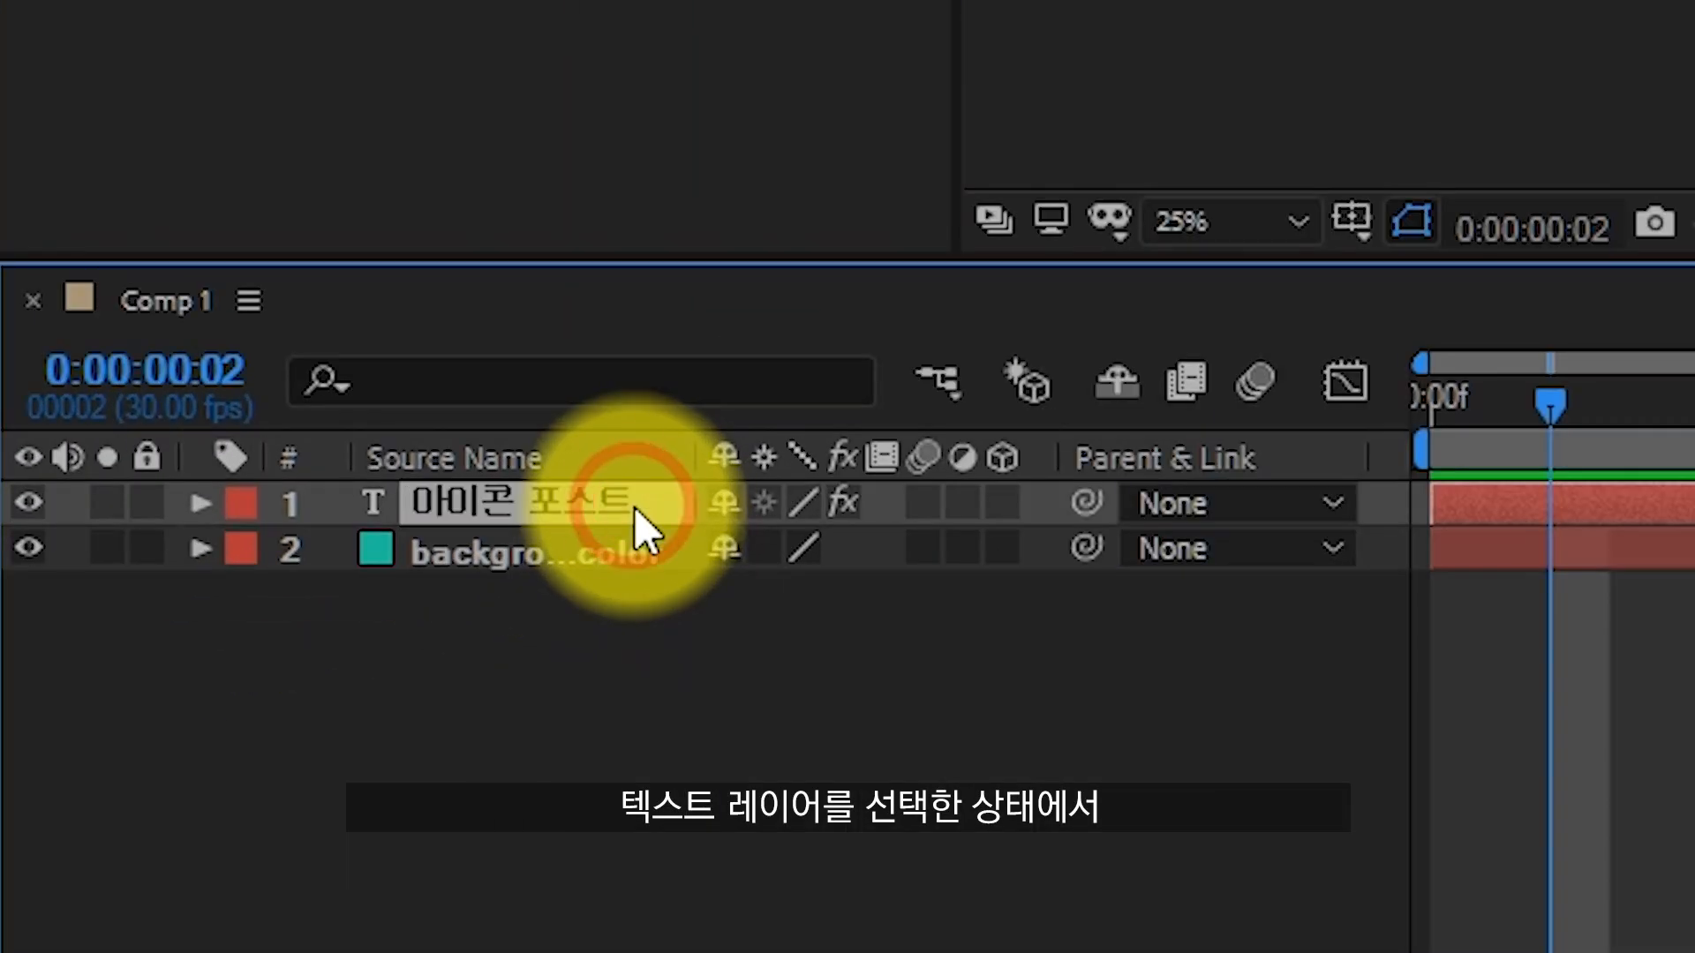
click(548, 83)
mouse_move(666, 737)
click(980, 635)
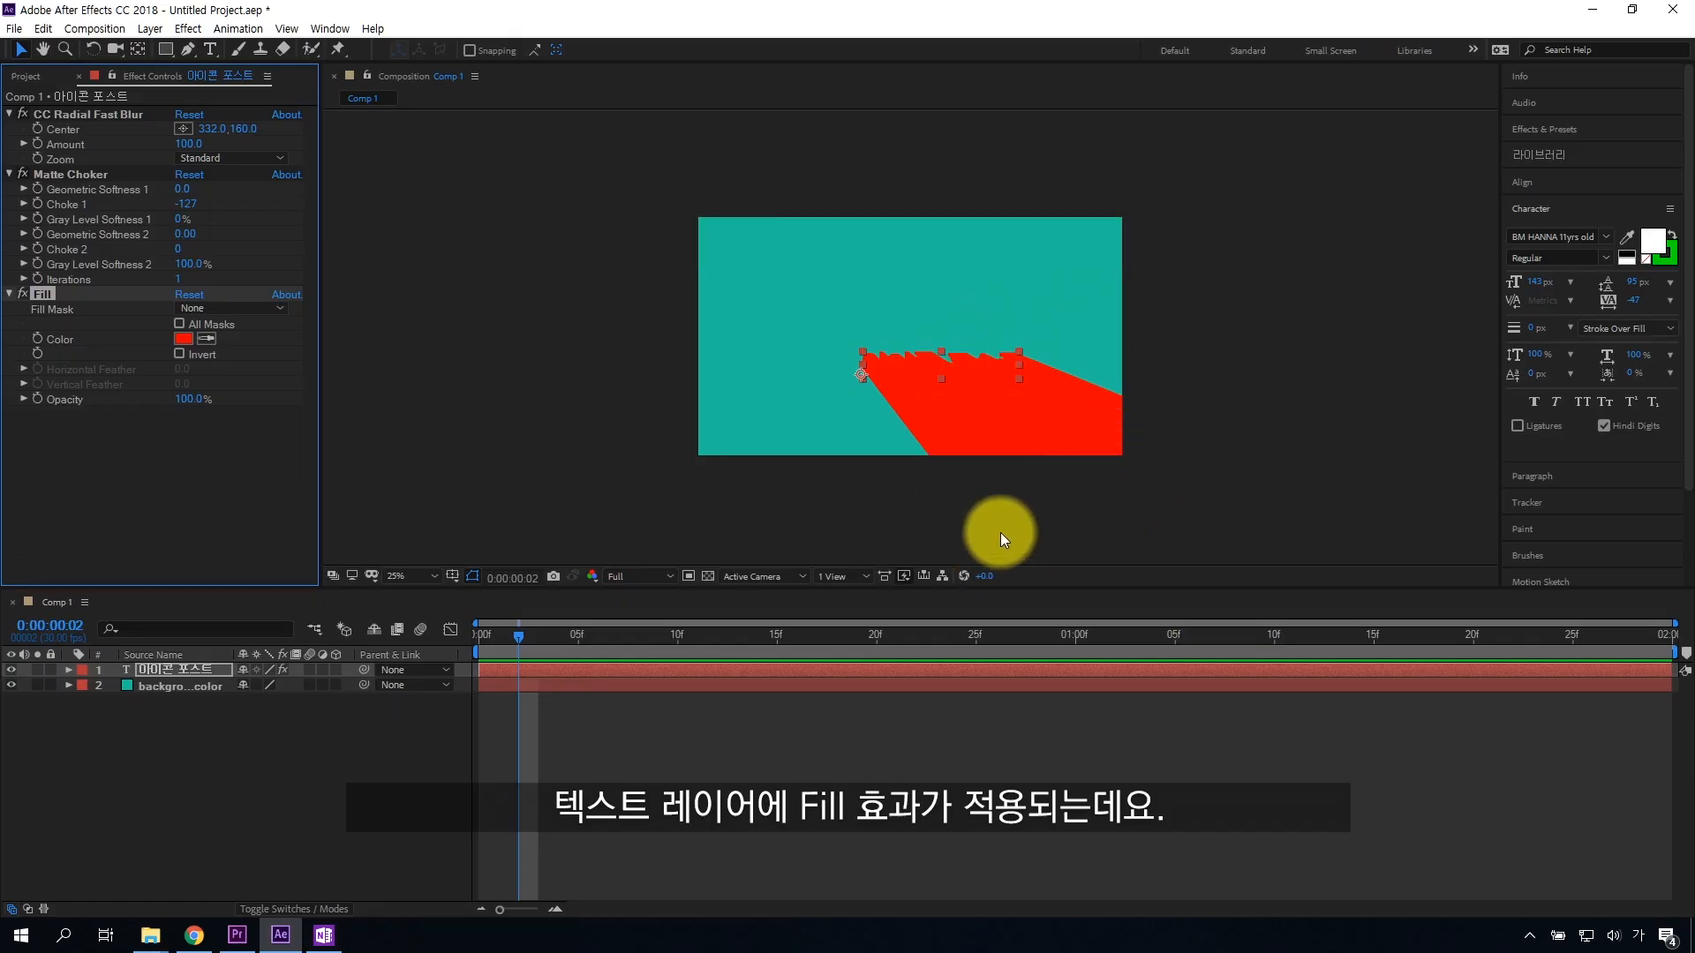
Set the shadow layer's Fill effect to black (000000) with an opacity of 40%.
click(131, 340)
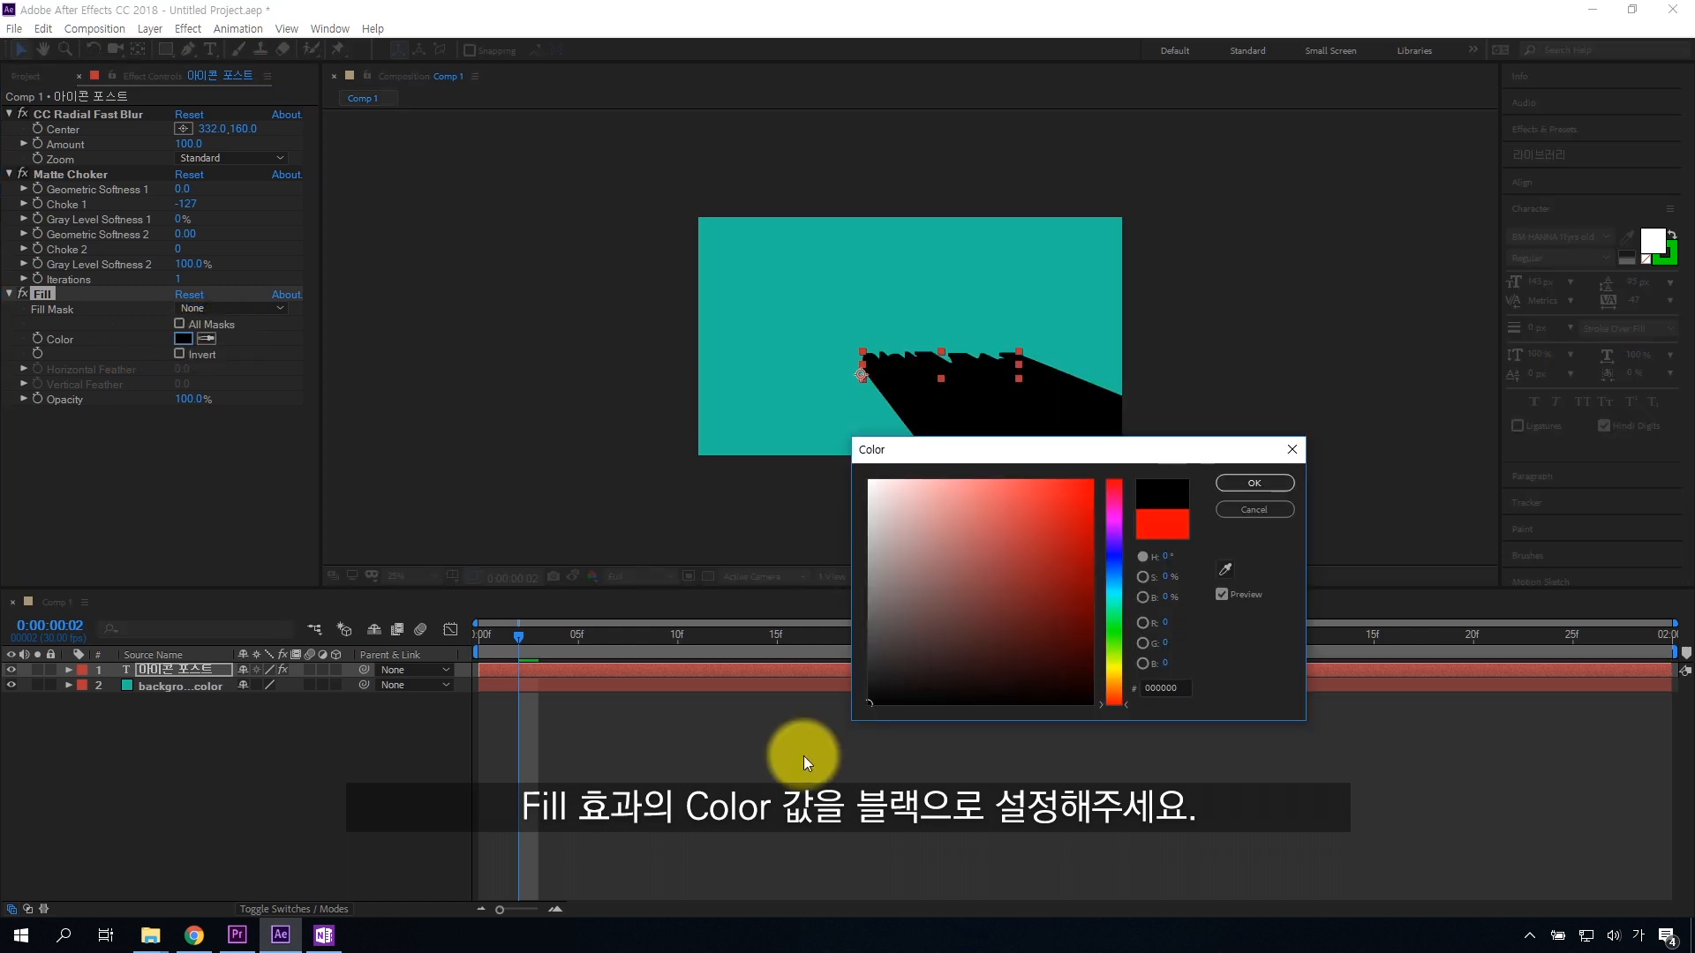
click(1267, 484)
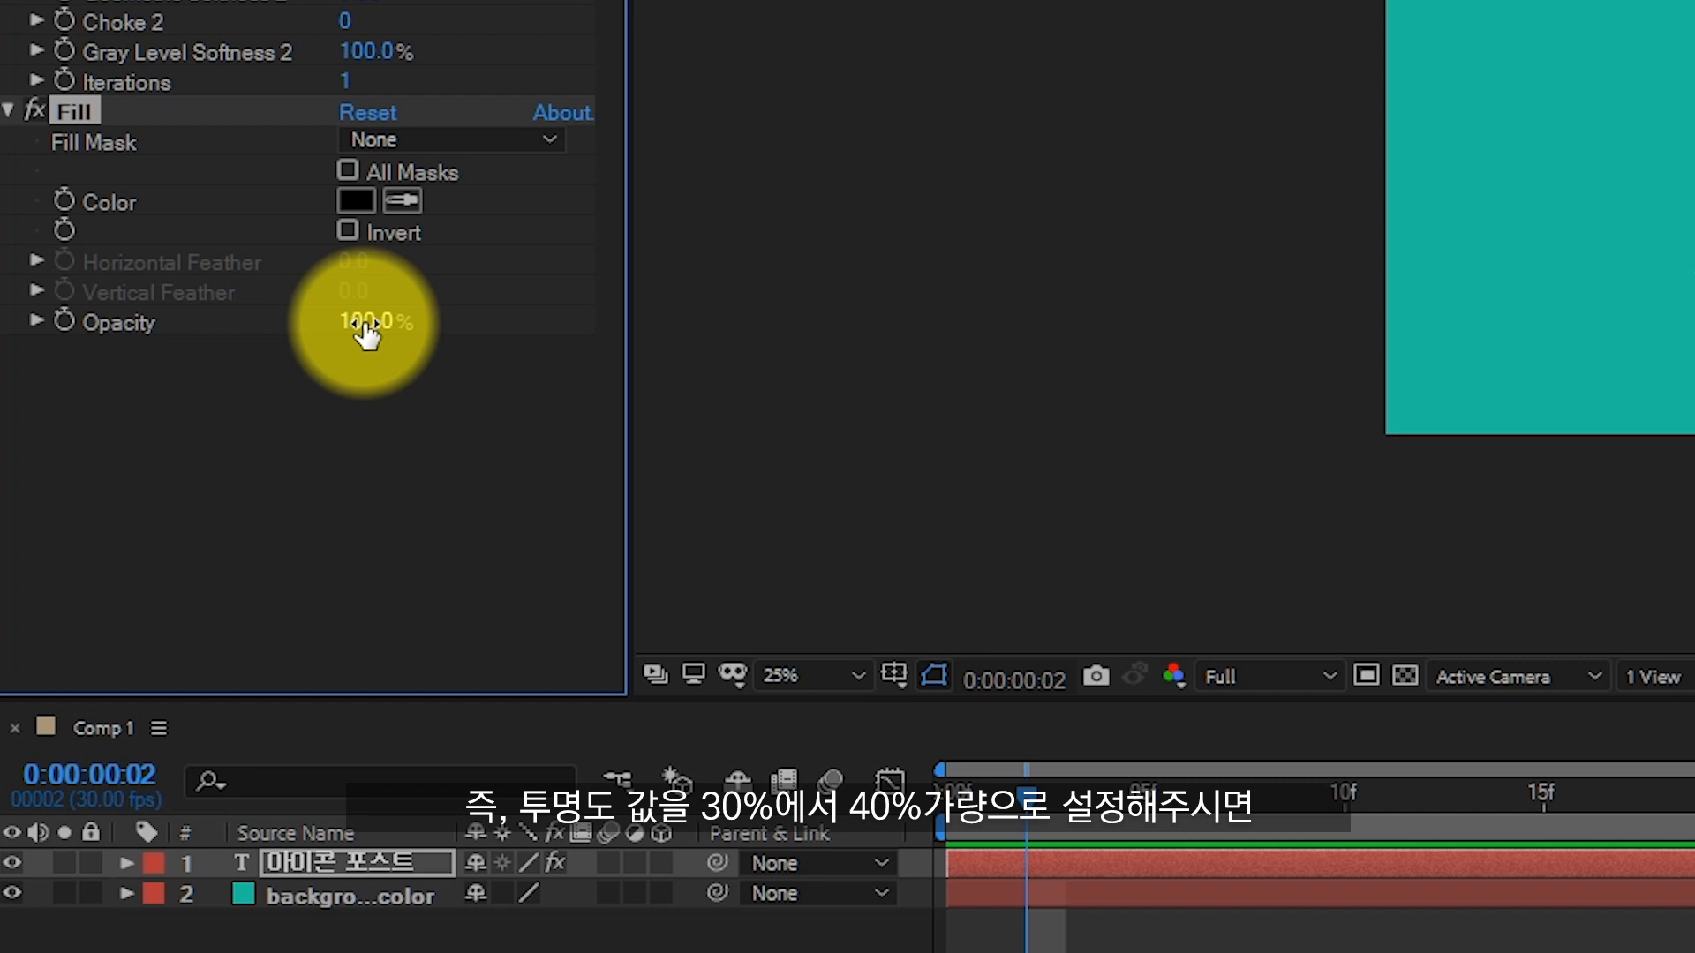
click(365, 334)
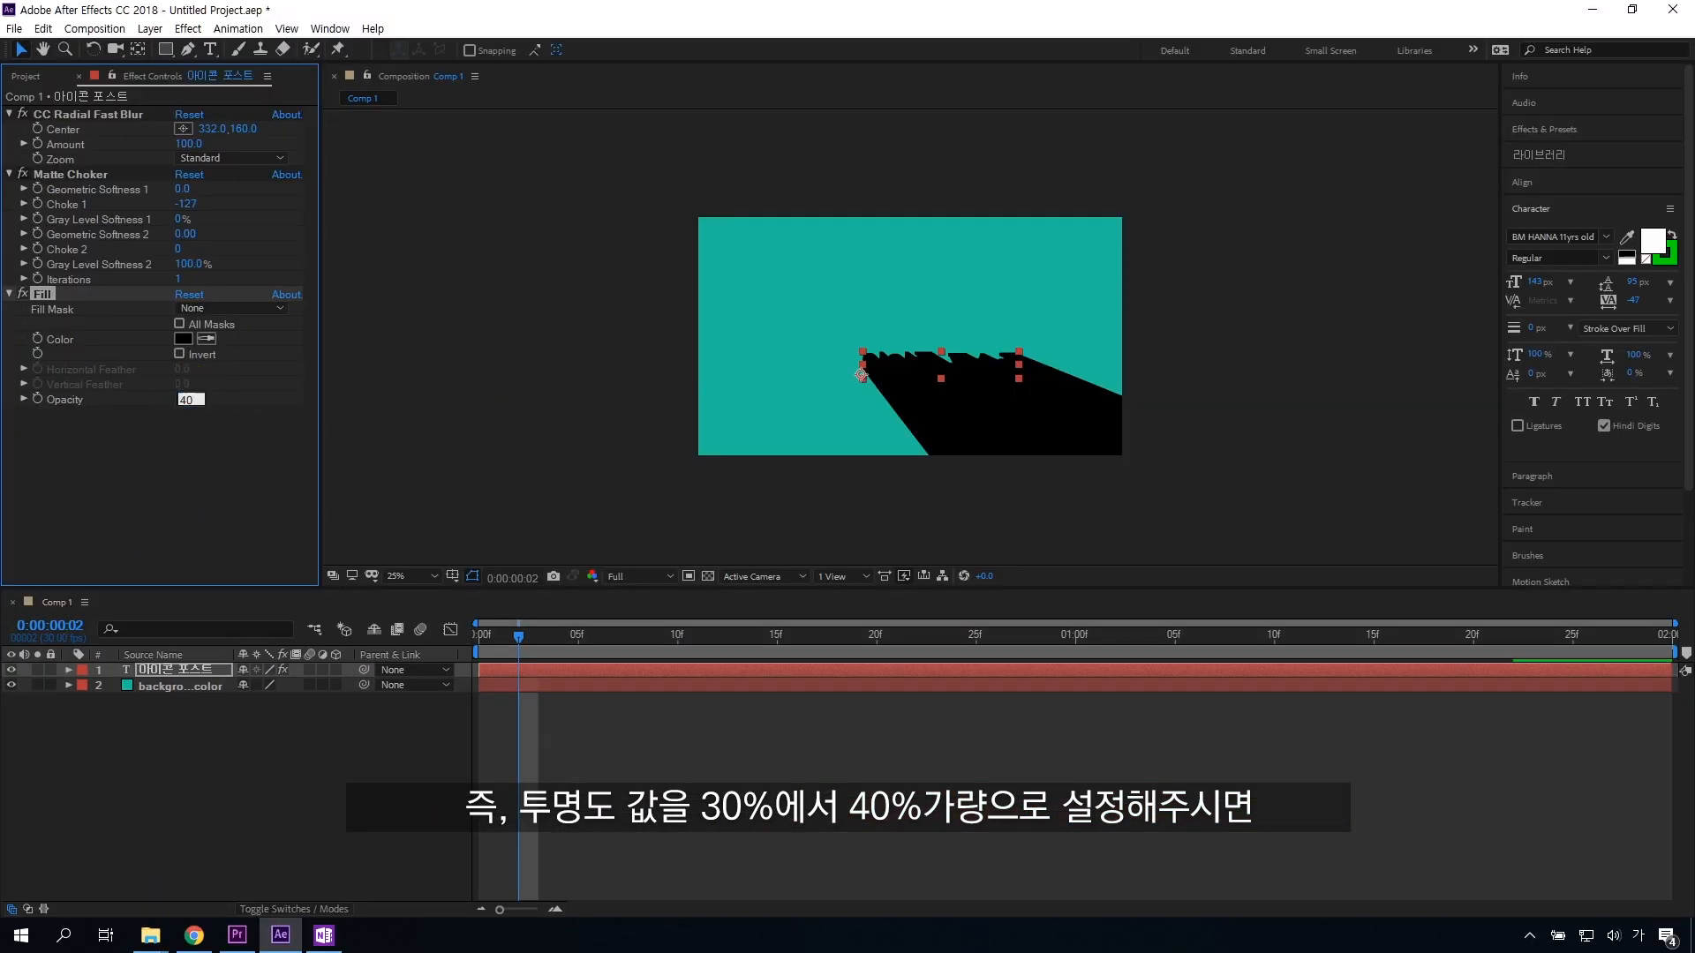
text(40)
key(Return)
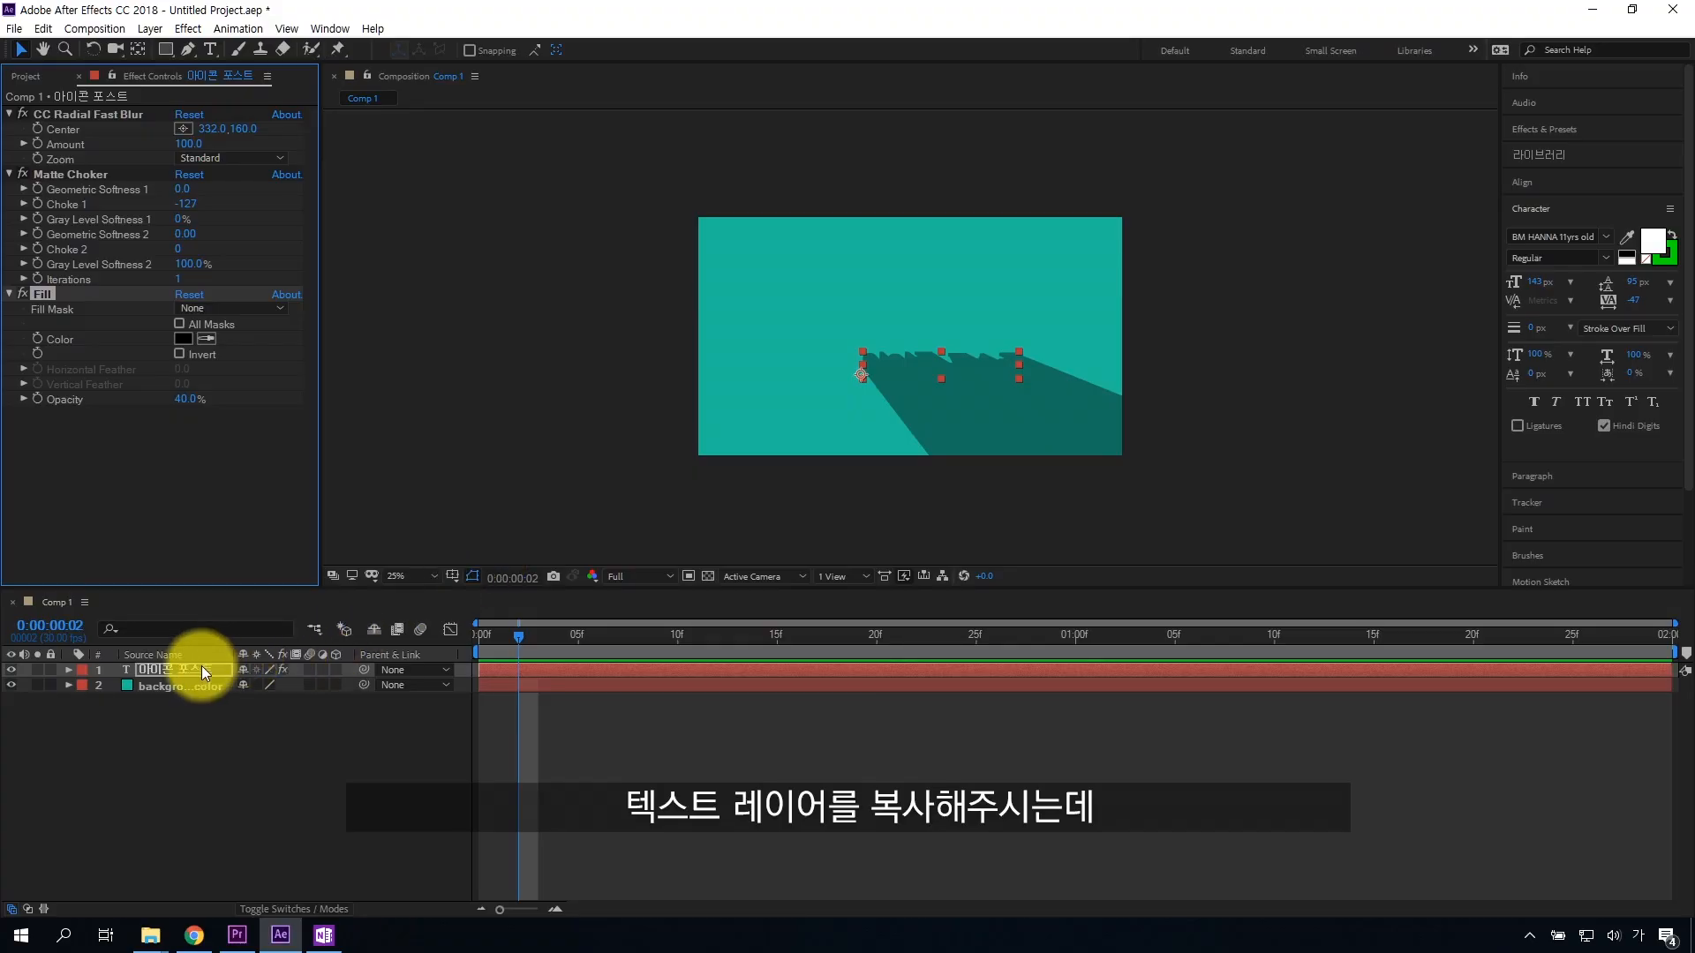
Duplicate the "아이콘 포스트" text layer together with its effects.
click(199, 670)
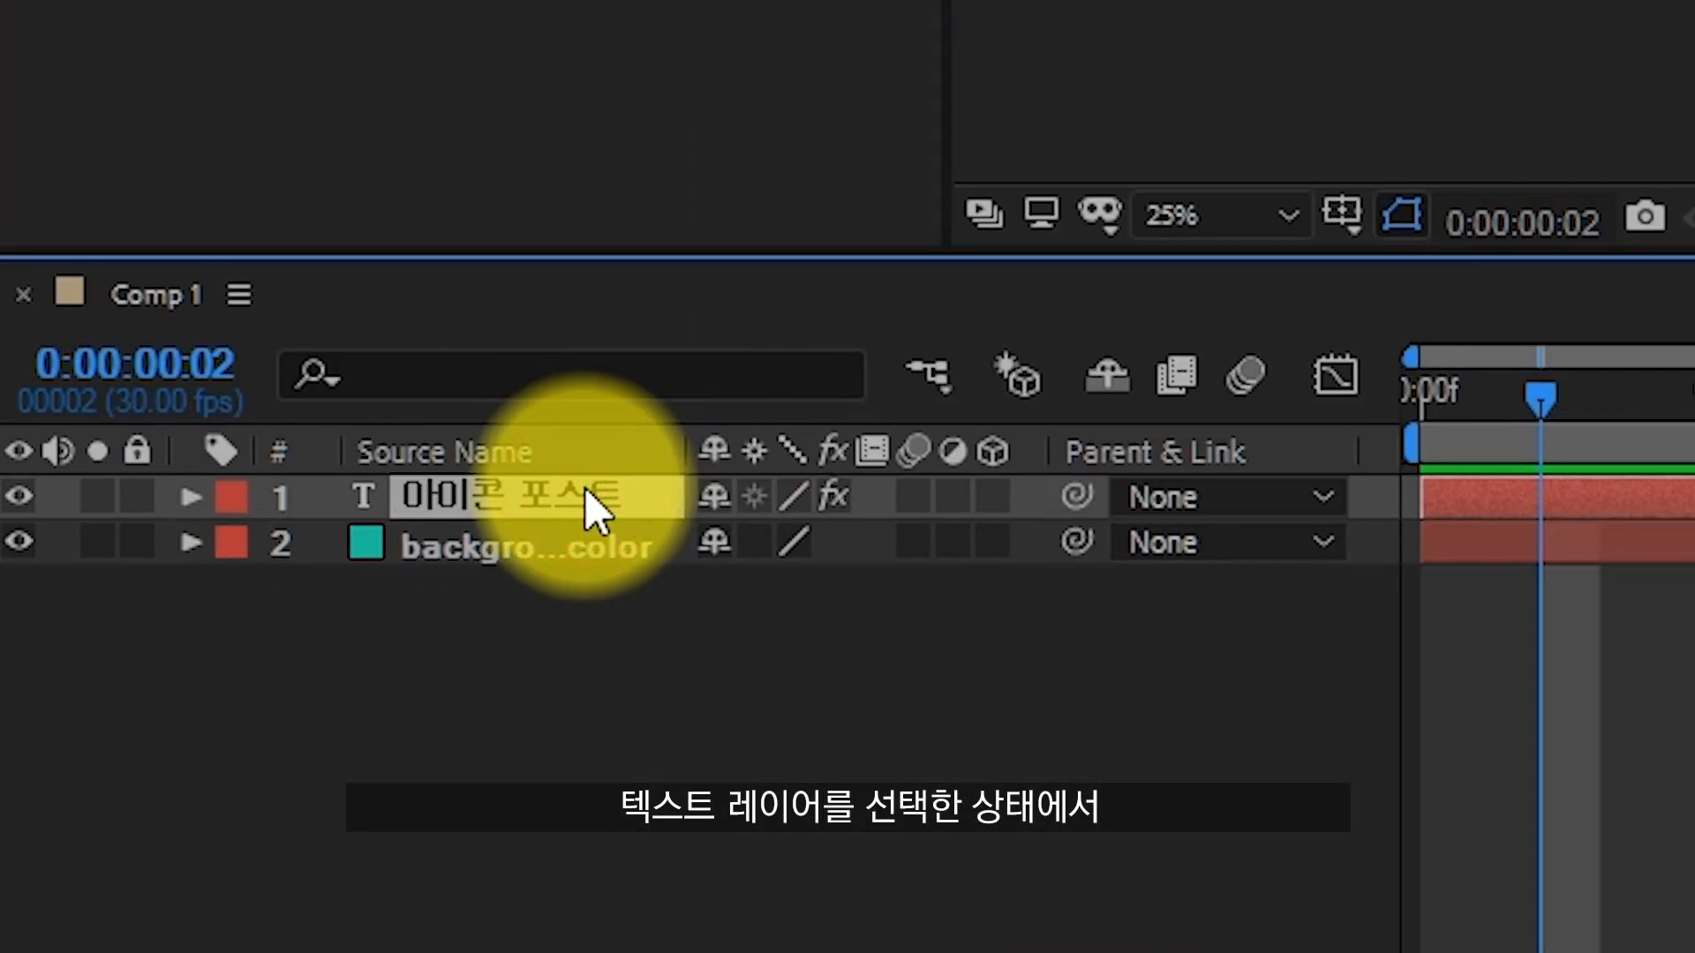
click(44, 28)
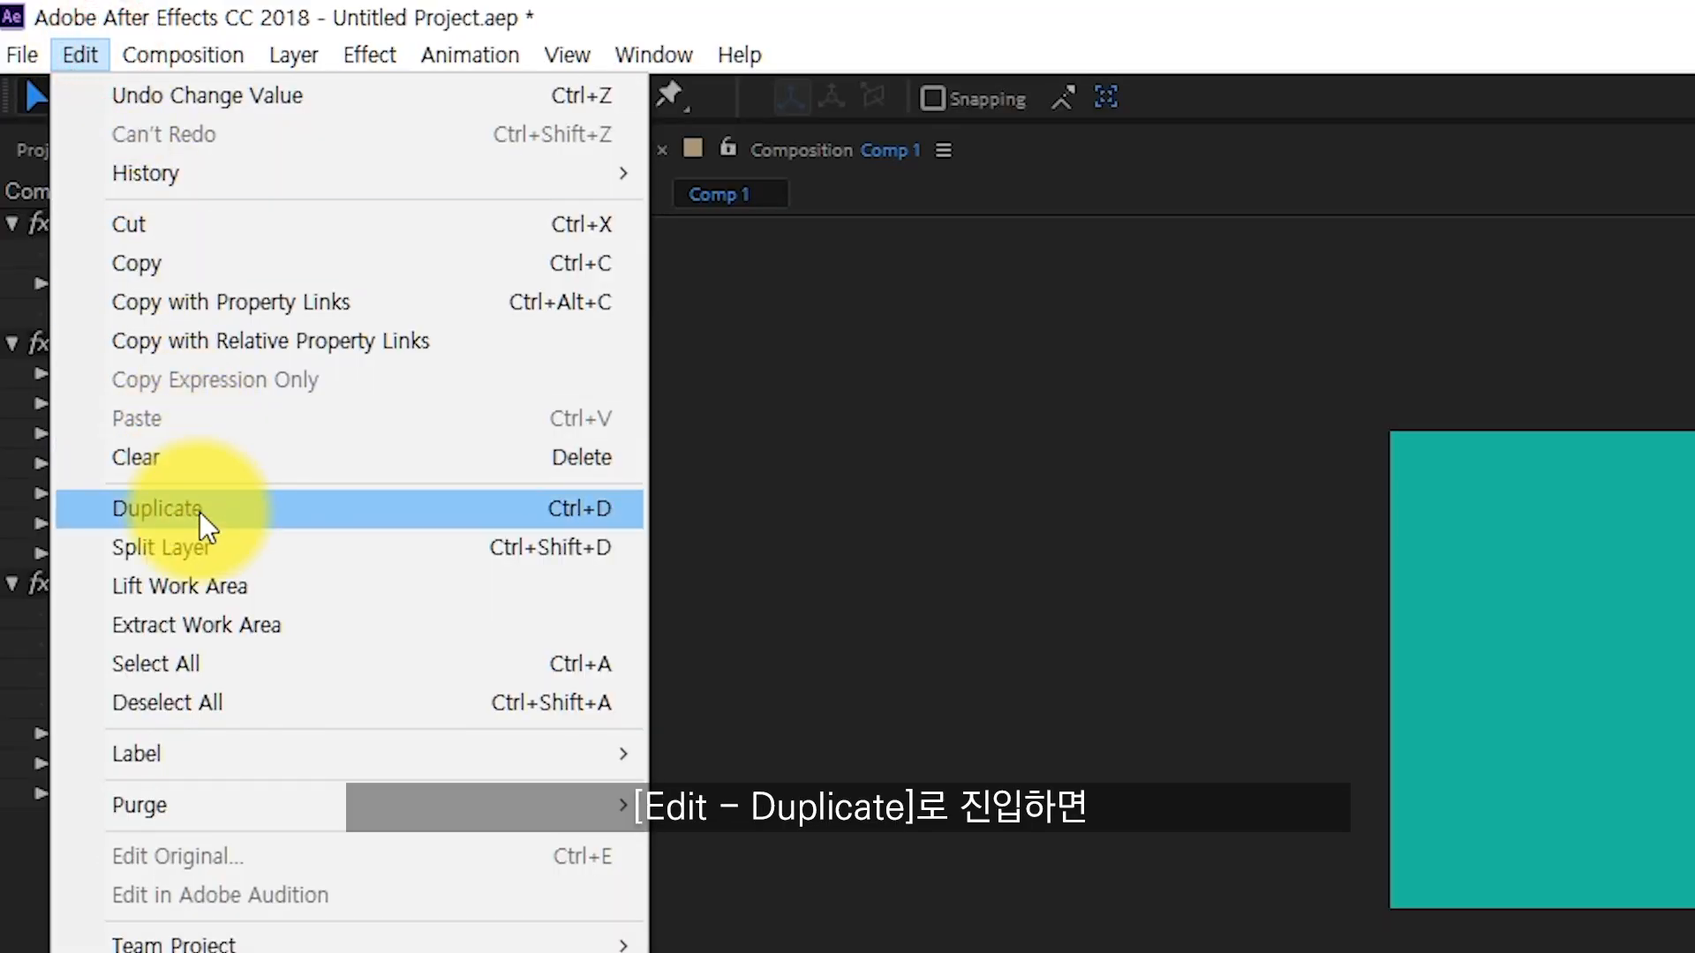
click(199, 512)
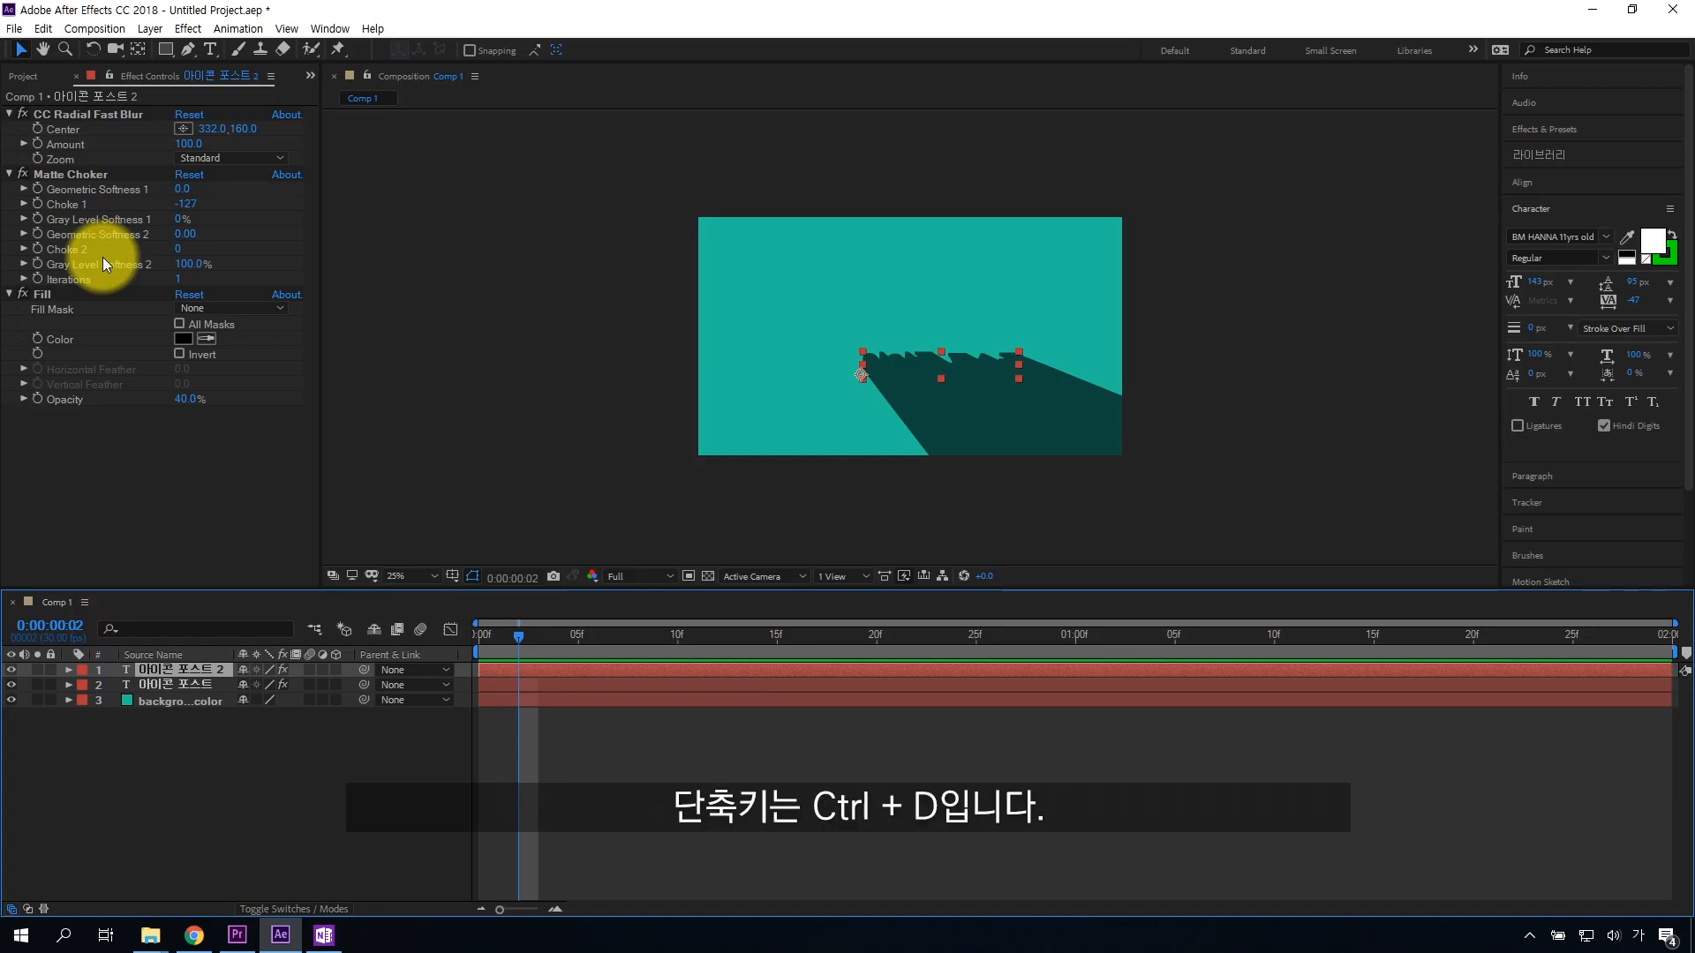
Delete the CC Radial Fast Blur and Matte Choker effects from the duplicated text layer, keeping only Fill.
click(104, 258)
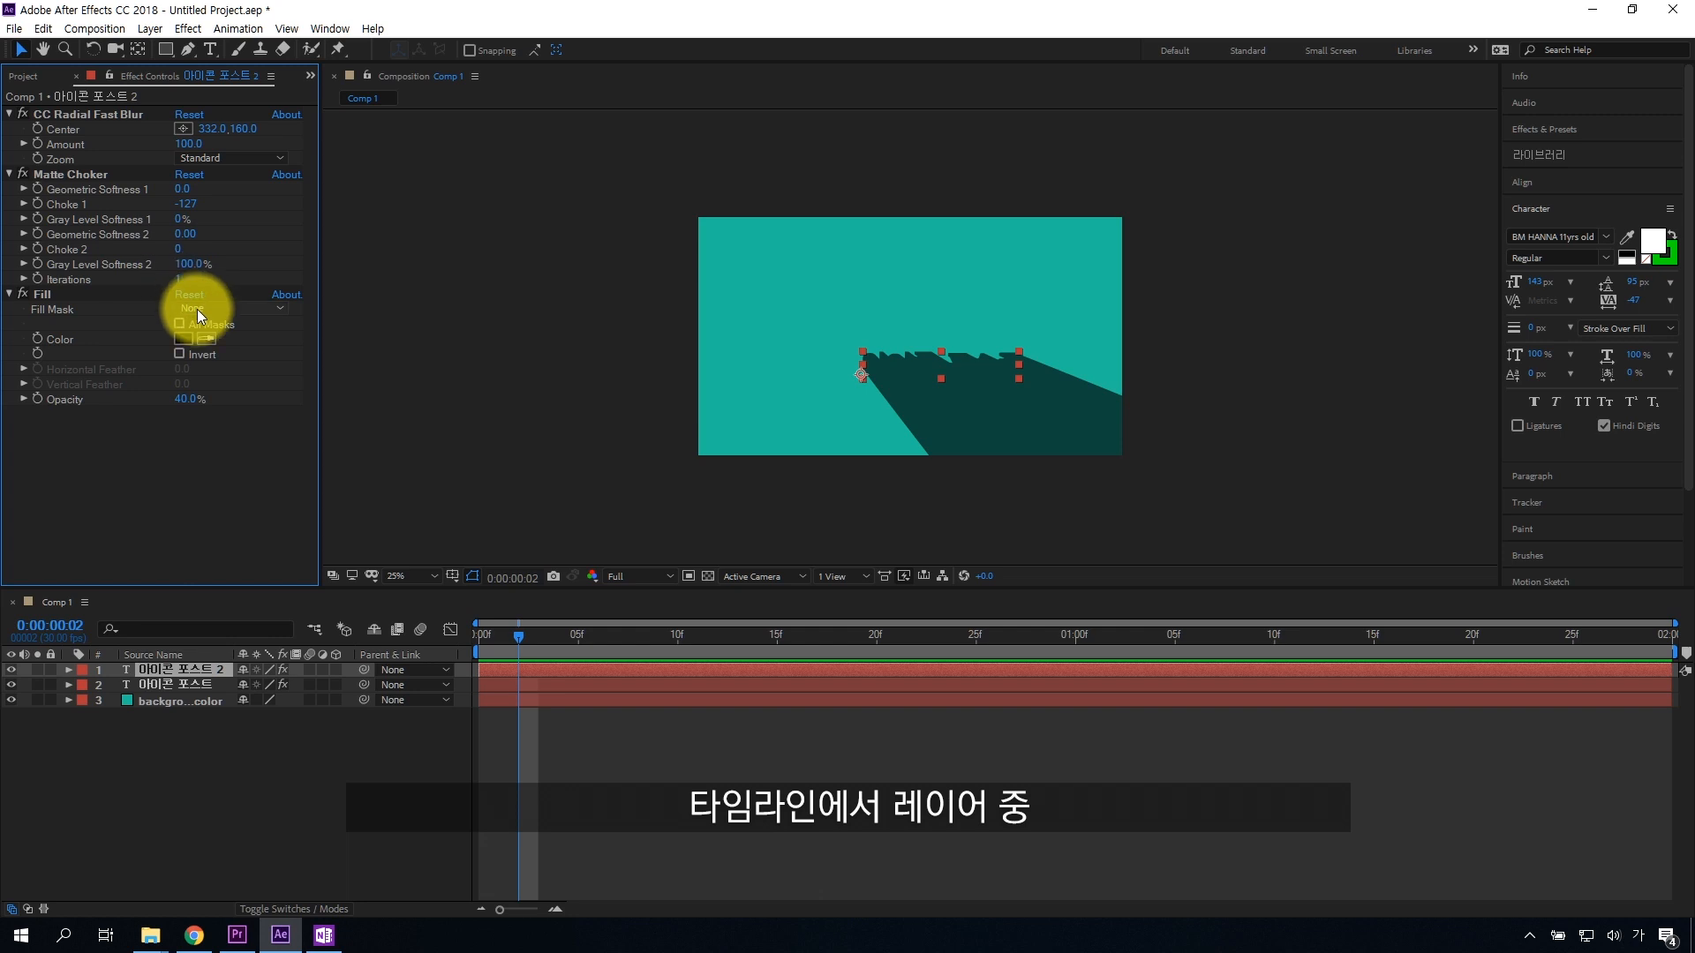
click(150, 667)
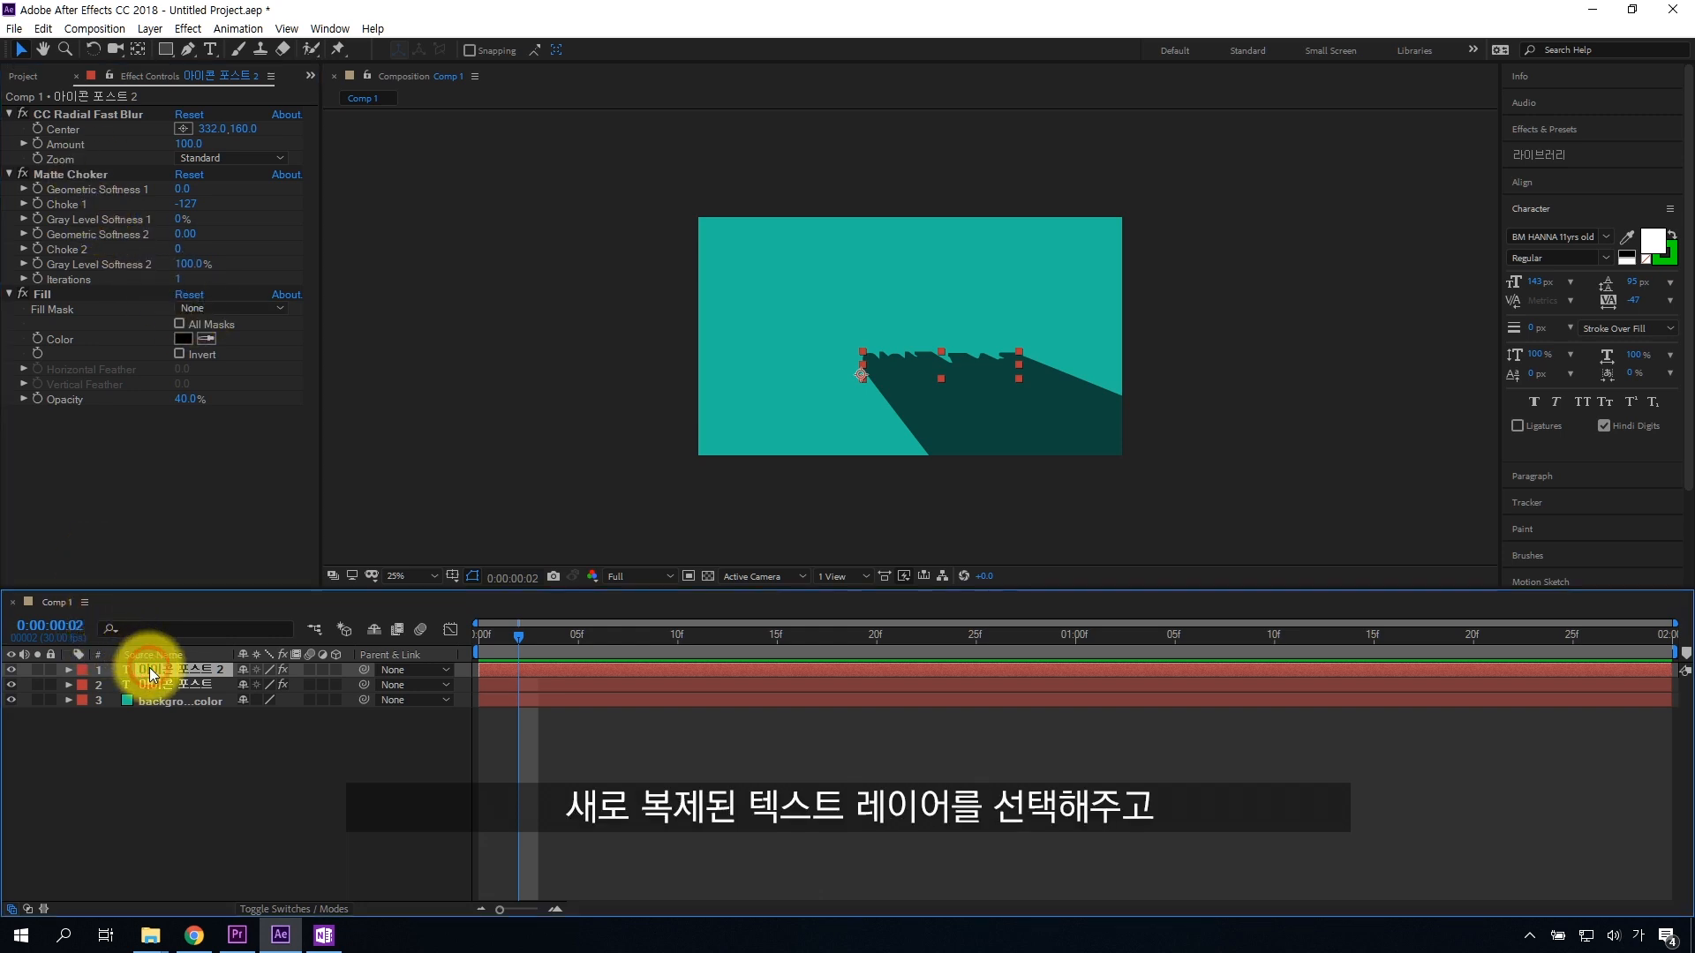
click(127, 111)
click(81, 173)
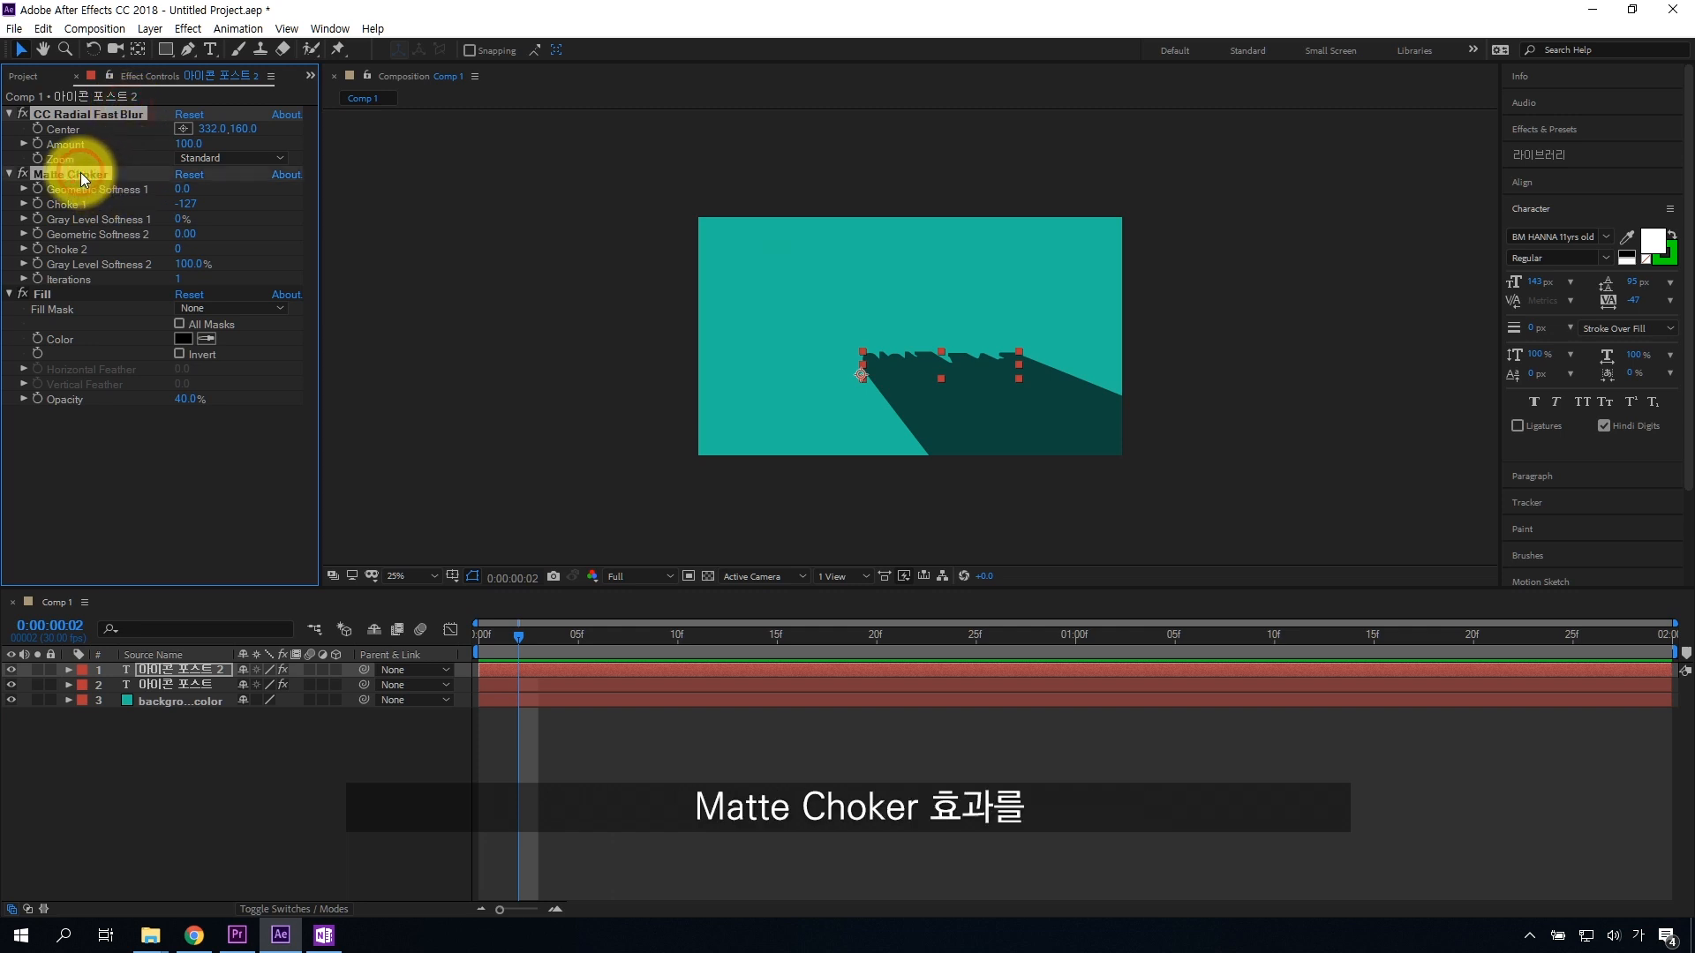
key(Delete)
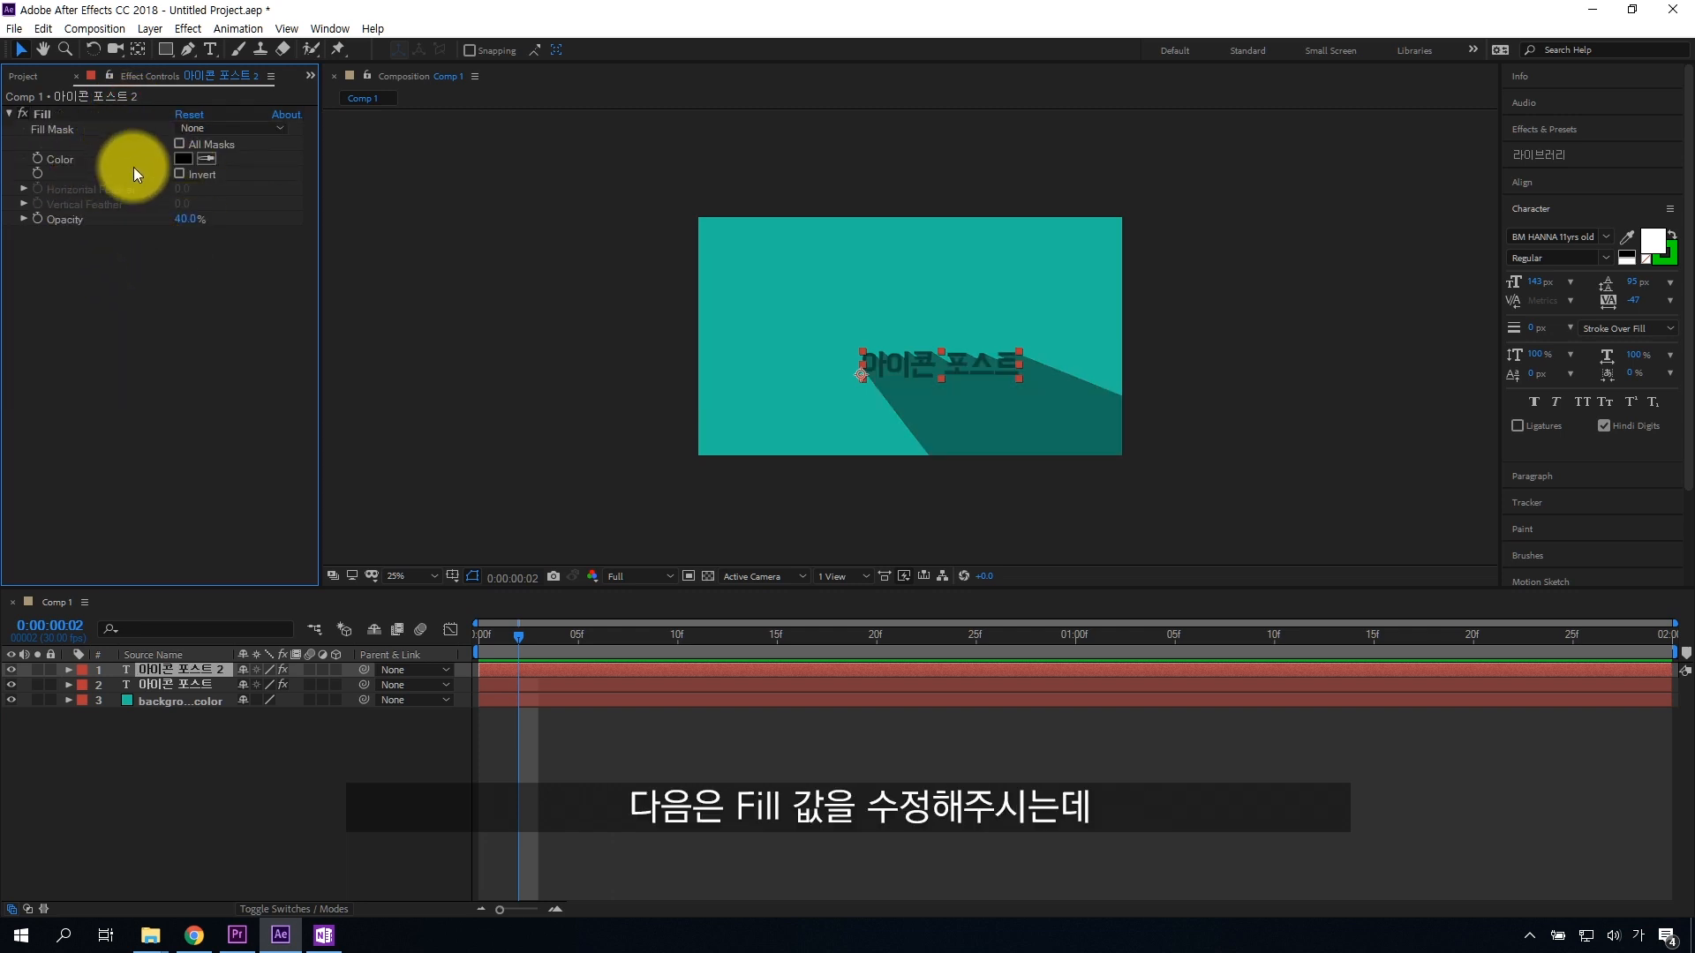
Set the duplicated text layer's Fill effect to white (FFFFFF) with an opacity of 100%.
click(183, 159)
drag(1019, 600, 794, 467)
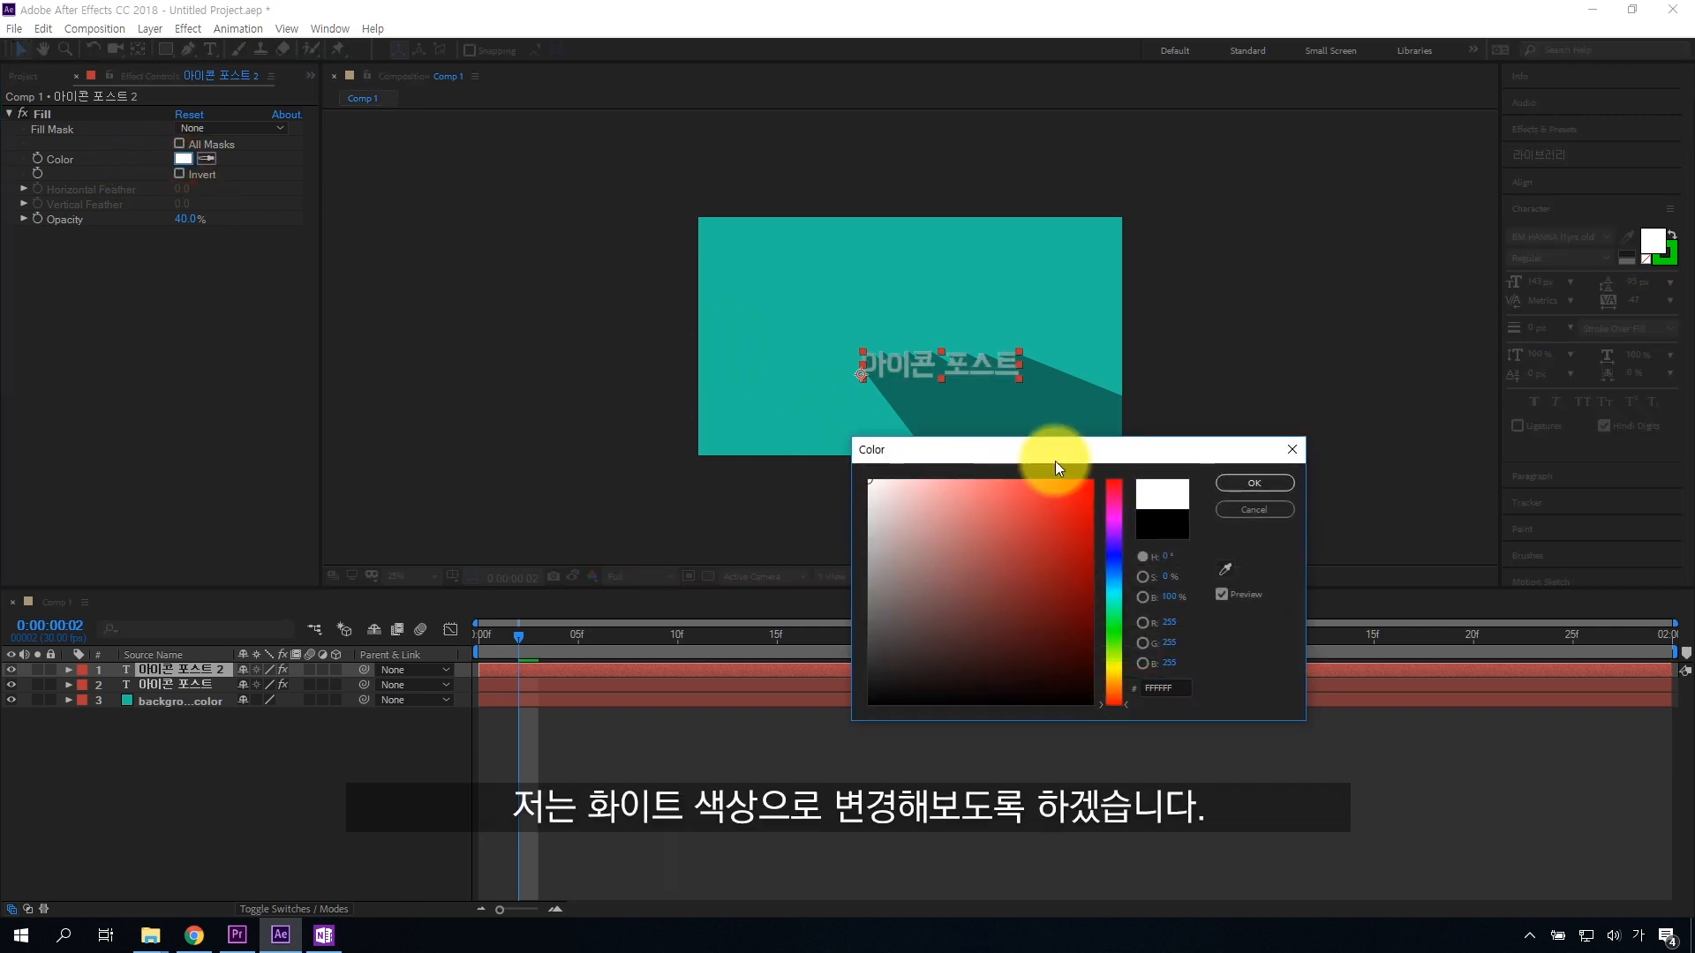
click(1271, 482)
drag(179, 219, 307, 218)
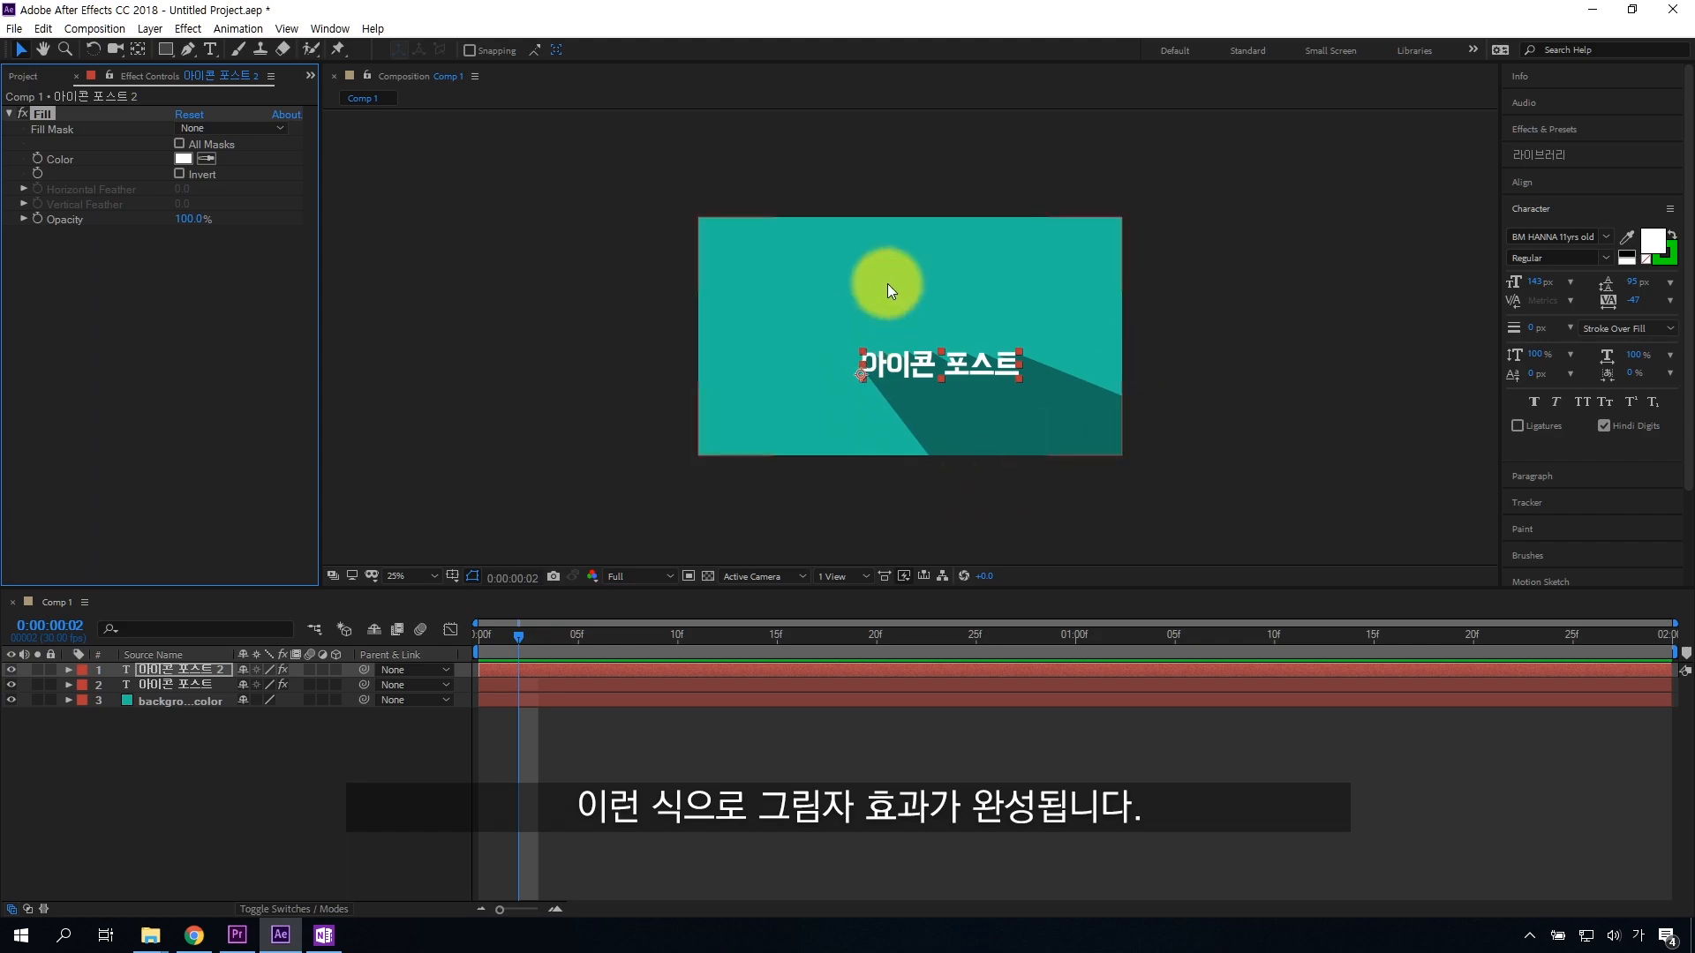